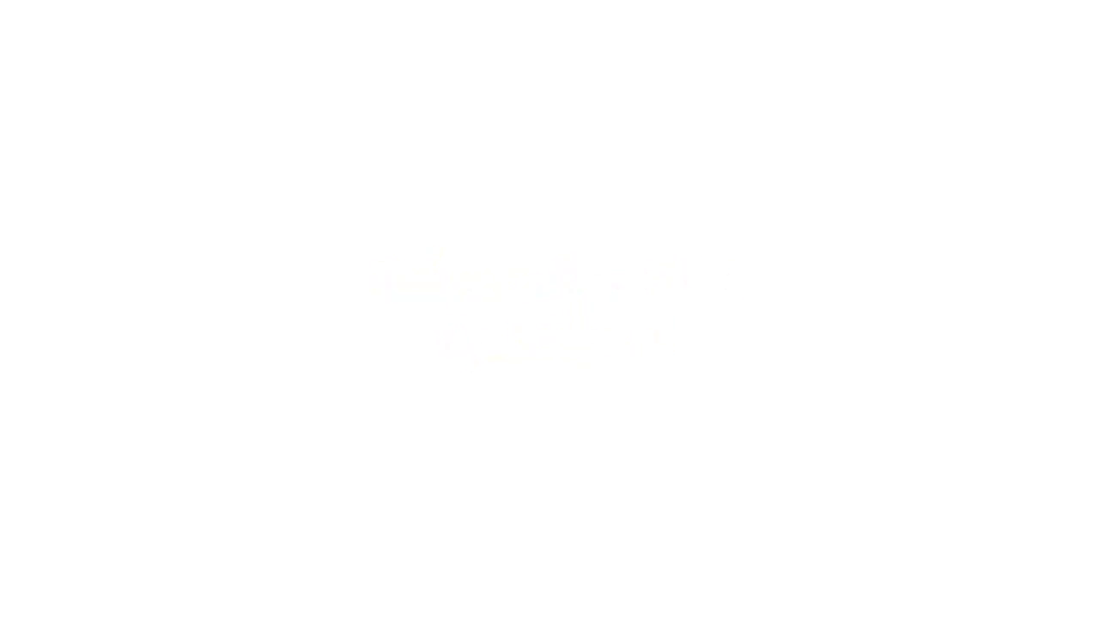
- Sketch the beast's long head curve and jaw contours in grey pencil
{"action": "mouse_move", "coordinate": [467, 56]}
{"action": "left_mouse_down"}
{"action": "mouse_move", "coordinate": [392, 223]}
{"action": "mouse_move", "coordinate": [584, 110]}
{"action": "left_mouse_up"}
{"action": "left_click_drag", "start_coordinate": [388, 273], "coordinate": [419, 344]}
{"action": "mouse_move", "coordinate": [456, 287]}
{"action": "left_mouse_down"}
{"action": "mouse_move", "coordinate": [437, 352]}
{"action": "mouse_move", "coordinate": [531, 258]}
{"action": "left_mouse_up"}
{"action": "left_click_drag", "start_coordinate": [541, 120], "coordinate": [558, 163]}
{"action": "left_click_drag", "start_coordinate": [369, 90], "coordinate": [377, 172]}
{"action": "left_click_drag", "start_coordinate": [506, 73], "coordinate": [558, 159]}
{"action": "mouse_move", "coordinate": [447, 65]}
{"action": "left_mouse_down"}
{"action": "mouse_move", "coordinate": [405, 113]}
{"action": "mouse_move", "coordinate": [420, 292]}
{"action": "left_mouse_up"}
- Rough in the edge of the head and the body outline
{"action": "left_click_drag", "start_coordinate": [601, 54], "coordinate": [901, 215]}
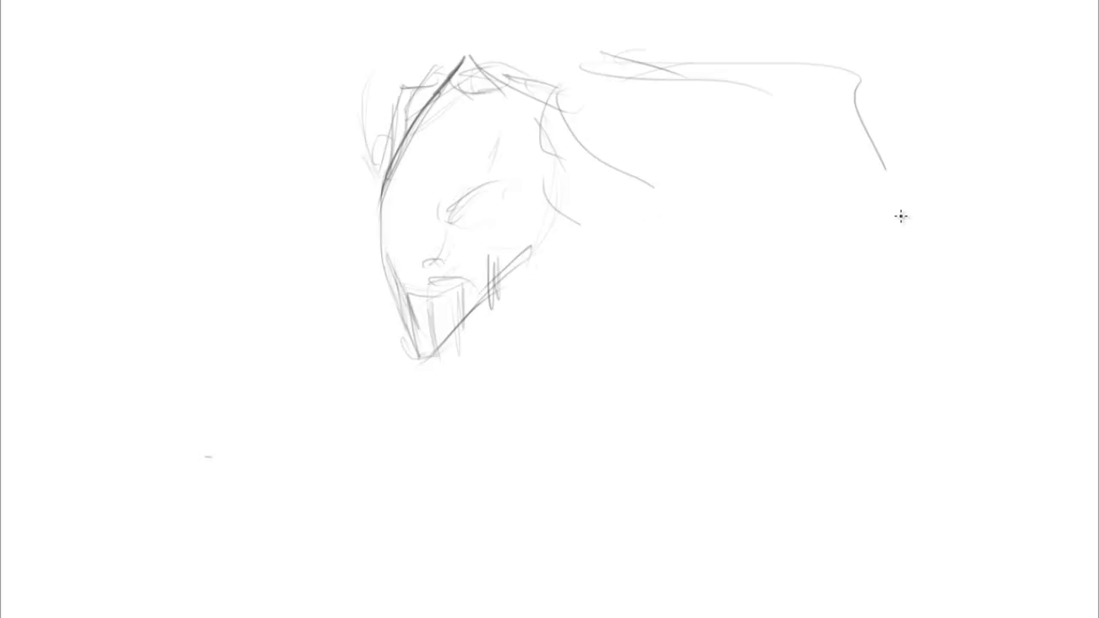
{"action": "left_click_drag", "start_coordinate": [683, 77], "coordinate": [786, 296]}
{"action": "left_click_drag", "start_coordinate": [369, 155], "coordinate": [321, 400]}
{"action": "left_click_drag", "start_coordinate": [344, 361], "coordinate": [440, 515]}
{"action": "left_click_drag", "start_coordinate": [712, 391], "coordinate": [672, 472]}
- Sketch the body's right side and the sloping hillside lines
{"action": "left_click_drag", "start_coordinate": [797, 276], "coordinate": [648, 571]}
{"action": "left_click_drag", "start_coordinate": [309, 211], "coordinate": [238, 329]}
{"action": "left_click_drag", "start_coordinate": [0, 403], "coordinate": [464, 614]}
{"action": "left_click_drag", "start_coordinate": [0, 489], "coordinate": [361, 558]}
{"action": "left_click_drag", "start_coordinate": [4, 412], "coordinate": [86, 610]}
{"action": "mouse_move", "coordinate": [254, 368]}
{"action": "left_mouse_down"}
{"action": "mouse_move", "coordinate": [232, 400]}
{"action": "mouse_move", "coordinate": [249, 438]}
{"action": "left_mouse_up"}
- Draw a small standing figure on the hillside with darkened legs
{"action": "mouse_move", "coordinate": [242, 391]}
{"action": "left_mouse_down"}
{"action": "mouse_move", "coordinate": [192, 424]}
{"action": "mouse_move", "coordinate": [124, 416]}
{"action": "left_mouse_up"}
{"action": "mouse_move", "coordinate": [257, 421]}
{"action": "left_mouse_down"}
{"action": "mouse_move", "coordinate": [246, 465]}
{"action": "mouse_move", "coordinate": [220, 482]}
{"action": "left_mouse_up"}
{"action": "left_click_drag", "start_coordinate": [255, 470], "coordinate": [258, 507]}
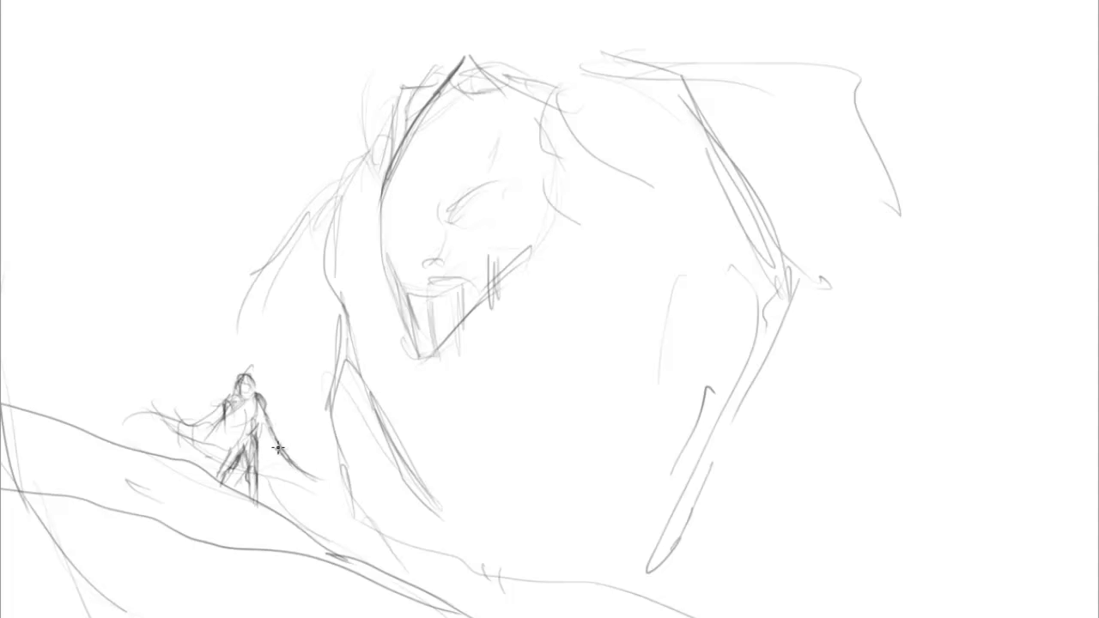
- Define the creature's face with darker lines
{"action": "left_click_drag", "start_coordinate": [377, 258], "coordinate": [477, 308]}
{"action": "left_click_drag", "start_coordinate": [412, 211], "coordinate": [442, 258]}
{"action": "left_click_drag", "start_coordinate": [453, 206], "coordinate": [494, 214]}
{"action": "left_click_drag", "start_coordinate": [459, 242], "coordinate": [490, 270]}
{"action": "left_click_drag", "start_coordinate": [416, 189], "coordinate": [459, 233]}
{"action": "left_click_drag", "start_coordinate": [383, 172], "coordinate": [381, 245]}
- Sketch the creature's right shoulder and arm
{"action": "left_click_drag", "start_coordinate": [524, 103], "coordinate": [552, 283]}
{"action": "left_click_drag", "start_coordinate": [559, 185], "coordinate": [611, 399]}
{"action": "left_click_drag", "start_coordinate": [378, 271], "coordinate": [344, 391]}
{"action": "left_click_drag", "start_coordinate": [610, 73], "coordinate": [677, 59]}
{"action": "left_click_drag", "start_coordinate": [558, 163], "coordinate": [575, 288]}
{"action": "mouse_move", "coordinate": [584, 258]}
{"action": "left_mouse_down"}
{"action": "mouse_move", "coordinate": [624, 401]}
{"action": "mouse_move", "coordinate": [481, 318]}
{"action": "left_mouse_up"}
- Add the jaw line and curves along the ground
{"action": "left_click_drag", "start_coordinate": [536, 68], "coordinate": [597, 146]}
{"action": "left_click_drag", "start_coordinate": [82, 335], "coordinate": [176, 430]}
{"action": "left_click_drag", "start_coordinate": [352, 550], "coordinate": [451, 614]}
{"action": "mouse_move", "coordinate": [756, 172]}
{"action": "left_mouse_down"}
{"action": "mouse_move", "coordinate": [721, 283]}
{"action": "mouse_move", "coordinate": [799, 245]}
{"action": "left_mouse_up"}
- Draw a cuff band on the creature's arm
{"action": "left_click_drag", "start_coordinate": [739, 331], "coordinate": [803, 258]}
{"action": "left_click_drag", "start_coordinate": [649, 258], "coordinate": [679, 313]}
{"action": "left_click_drag", "start_coordinate": [382, 185], "coordinate": [404, 395]}
{"action": "left_click_drag", "start_coordinate": [382, 232], "coordinate": [410, 344]}
{"action": "mouse_move", "coordinate": [468, 258]}
{"action": "left_mouse_down"}
{"action": "mouse_move", "coordinate": [518, 224]}
{"action": "mouse_move", "coordinate": [494, 283]}
{"action": "left_mouse_up"}
- Add detail lines to the creature's face
{"action": "left_click_drag", "start_coordinate": [456, 115], "coordinate": [408, 201]}
{"action": "left_click_drag", "start_coordinate": [687, 360], "coordinate": [731, 350]}
{"action": "left_click_drag", "start_coordinate": [726, 416], "coordinate": [708, 489]}
{"action": "left_click_drag", "start_coordinate": [477, 369], "coordinate": [506, 443]}
{"action": "left_click_drag", "start_coordinate": [507, 463], "coordinate": [515, 541]}
- Sketch the chest line and further arm strokes
{"action": "left_click_drag", "start_coordinate": [533, 330], "coordinate": [502, 443]}
{"action": "left_click_drag", "start_coordinate": [455, 357], "coordinate": [584, 391]}
{"action": "left_click_drag", "start_coordinate": [696, 296], "coordinate": [614, 399]}
{"action": "left_click_drag", "start_coordinate": [477, 64], "coordinate": [567, 53]}
{"action": "left_click_drag", "start_coordinate": [515, 82], "coordinate": [460, 155]}
{"action": "left_click_drag", "start_coordinate": [438, 162], "coordinate": [399, 197]}
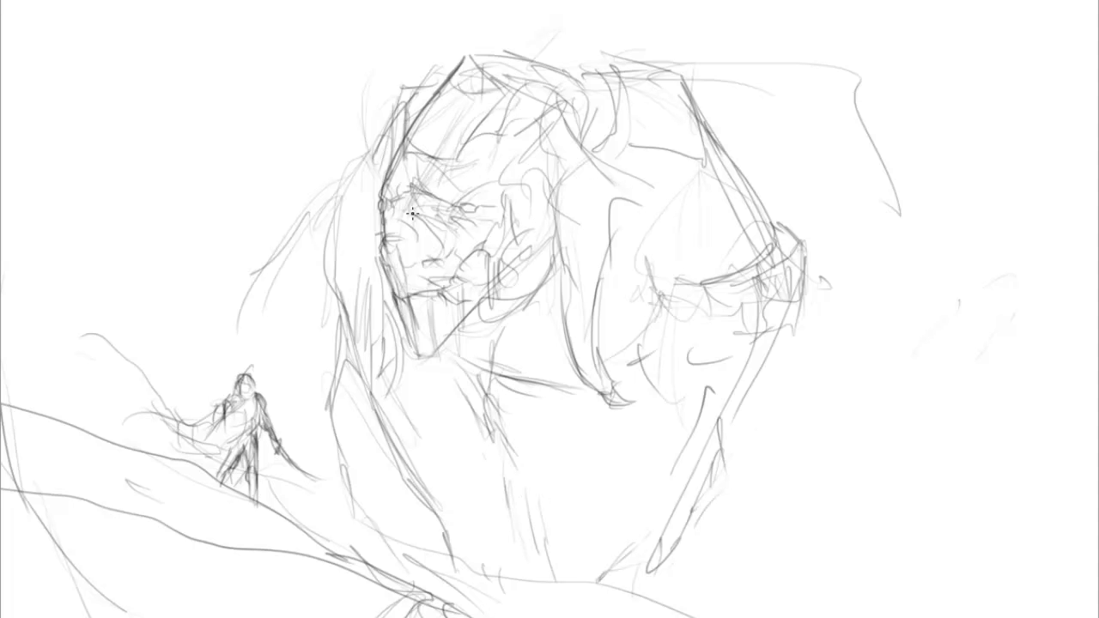
- Rough in the chest, legs and remaining body lines
{"action": "left_click_drag", "start_coordinate": [726, 434], "coordinate": [663, 571]}
{"action": "left_click_drag", "start_coordinate": [361, 164], "coordinate": [292, 300]}
{"action": "left_click_drag", "start_coordinate": [324, 257], "coordinate": [303, 455]}
{"action": "left_click_drag", "start_coordinate": [550, 455], "coordinate": [515, 571]}
{"action": "left_click_drag", "start_coordinate": [404, 318], "coordinate": [352, 438]}
{"action": "left_click_drag", "start_coordinate": [609, 146], "coordinate": [580, 413]}
- Hatch the top and upper left of the head
{"action": "left_click_drag", "start_coordinate": [567, 76], "coordinate": [725, 50]}
{"action": "left_click_drag", "start_coordinate": [643, 43], "coordinate": [481, 70]}
{"action": "left_click_drag", "start_coordinate": [433, 43], "coordinate": [400, 121]}
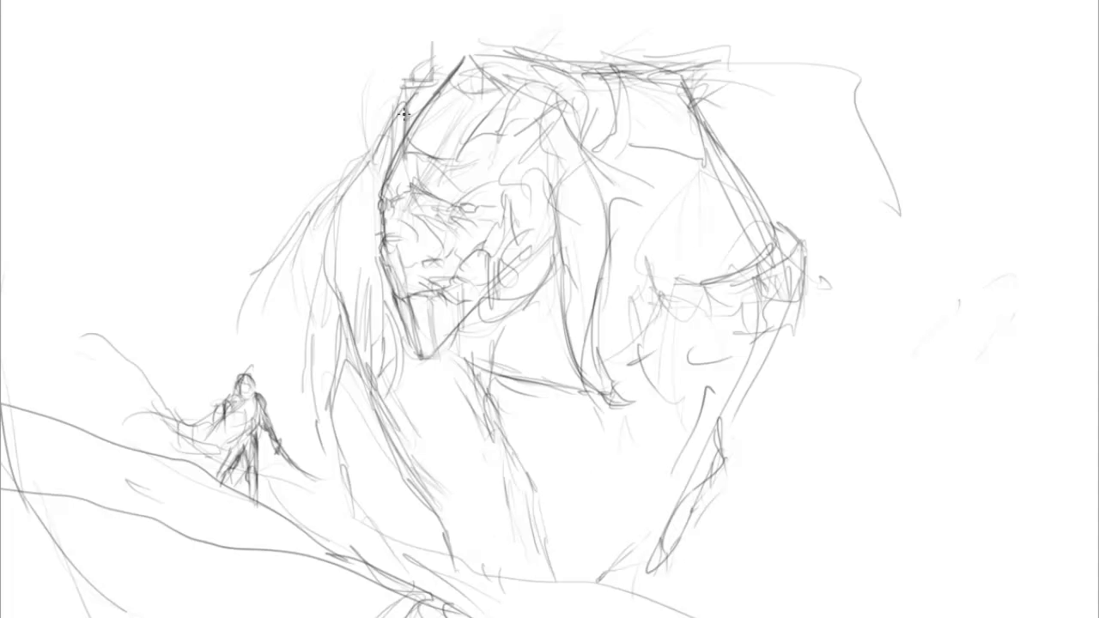
{"action": "left_click_drag", "start_coordinate": [359, 81], "coordinate": [361, 172]}
{"action": "left_click_drag", "start_coordinate": [377, 82], "coordinate": [380, 202]}
- Sketch boxy shapes above the head and lasso-select the whole creature
{"action": "left_click_drag", "start_coordinate": [687, 82], "coordinate": [713, 151]}
{"action": "left_click_drag", "start_coordinate": [592, 129], "coordinate": [730, 134]}
{"action": "left_click_drag", "start_coordinate": [577, 10], "coordinate": [580, 168]}
{"action": "key", "text": "l"}
{"action": "left_click_drag", "start_coordinate": [335, 5], "coordinate": [639, 4]}
- Slightly enlarge the selected beast and sketch castle towers above its head
{"action": "left_click_drag", "start_coordinate": [398, 191], "coordinate": [425, 211]}
{"action": "key", "text": "Return"}
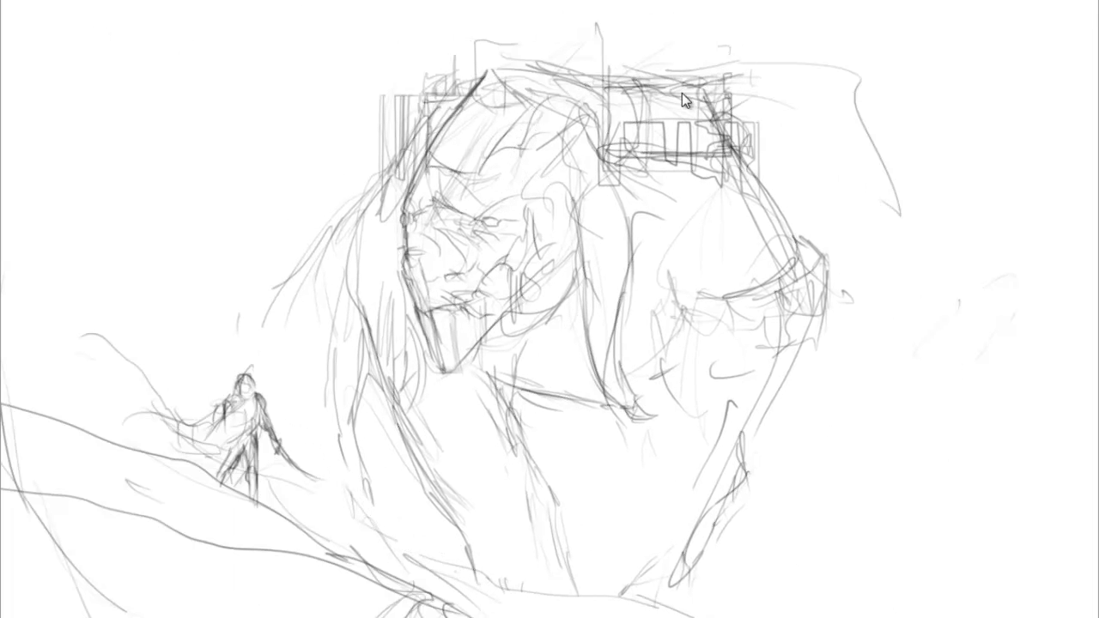
{"action": "left_click_drag", "start_coordinate": [692, 9], "coordinate": [695, 78]}
{"action": "left_click_drag", "start_coordinate": [429, 51], "coordinate": [705, 60]}
{"action": "left_click_drag", "start_coordinate": [557, 4], "coordinate": [559, 73]}
{"action": "left_click_drag", "start_coordinate": [515, 34], "coordinate": [575, 38]}
{"action": "mouse_move", "coordinate": [660, 13]}
{"action": "left_mouse_down"}
{"action": "mouse_move", "coordinate": [684, 95]}
{"action": "mouse_move", "coordinate": [764, 189]}
{"action": "left_mouse_up"}
- Add more castle boxes and the creature's right edge
{"action": "left_click_drag", "start_coordinate": [687, 185], "coordinate": [799, 275]}
{"action": "left_click_drag", "start_coordinate": [773, 318], "coordinate": [764, 412]}
{"action": "left_click_drag", "start_coordinate": [430, 26], "coordinate": [404, 129]}
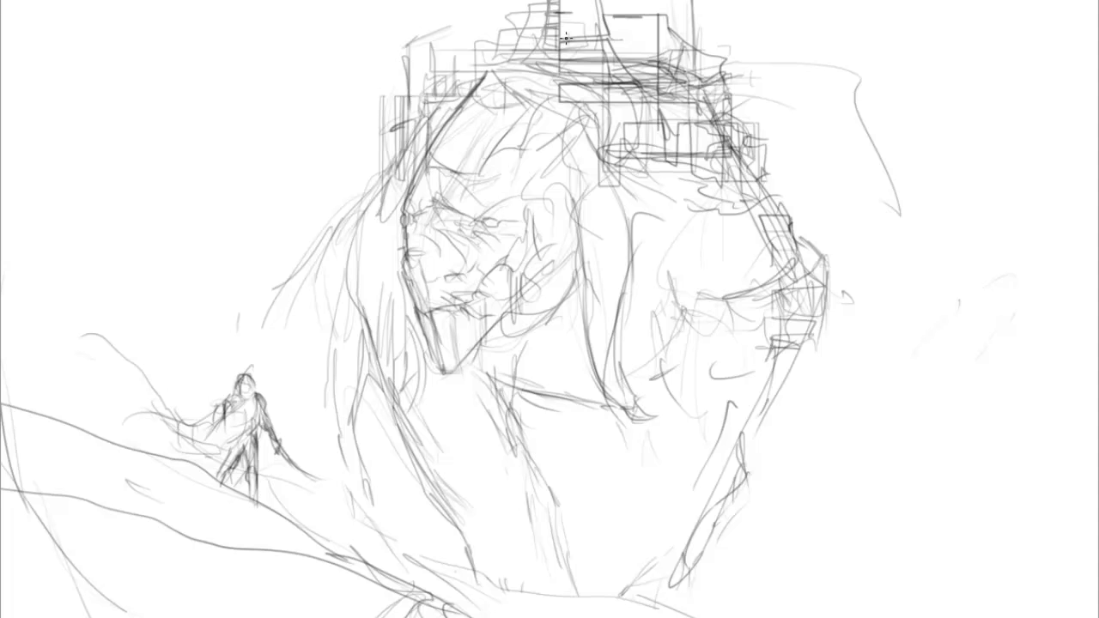
{"action": "left_click_drag", "start_coordinate": [584, 5], "coordinate": [532, 62]}
- Sketch the creature's left side and belly
{"action": "left_click_drag", "start_coordinate": [468, 86], "coordinate": [470, 22]}
{"action": "left_click_drag", "start_coordinate": [369, 206], "coordinate": [348, 395]}
{"action": "left_click_drag", "start_coordinate": [352, 343], "coordinate": [335, 515]}
{"action": "left_click_drag", "start_coordinate": [404, 387], "coordinate": [446, 516]}
{"action": "left_click_drag", "start_coordinate": [447, 601], "coordinate": [661, 584]}
{"action": "mouse_move", "coordinate": [662, 549]}
{"action": "left_mouse_down"}
{"action": "mouse_move", "coordinate": [658, 393]}
{"action": "mouse_move", "coordinate": [489, 369]}
{"action": "left_mouse_up"}
- Draw belly lines, a mouth curve, and jaw with teeth
{"action": "left_click_drag", "start_coordinate": [627, 423], "coordinate": [577, 441]}
{"action": "left_click_drag", "start_coordinate": [468, 279], "coordinate": [481, 339]}
{"action": "mouse_move", "coordinate": [399, 290]}
{"action": "left_mouse_down"}
{"action": "mouse_move", "coordinate": [412, 335]}
{"action": "mouse_move", "coordinate": [443, 374]}
{"action": "left_mouse_up"}
{"action": "left_click_drag", "start_coordinate": [430, 315], "coordinate": [477, 344]}
- Add long lines down the creature's sides and lower body
{"action": "mouse_move", "coordinate": [427, 2]}
{"action": "left_mouse_down"}
{"action": "mouse_move", "coordinate": [403, 153]}
{"action": "mouse_move", "coordinate": [335, 262]}
{"action": "left_mouse_up"}
{"action": "mouse_move", "coordinate": [670, 189]}
{"action": "left_mouse_down"}
{"action": "mouse_move", "coordinate": [786, 163]}
{"action": "mouse_move", "coordinate": [824, 275]}
{"action": "left_mouse_up"}
{"action": "left_click_drag", "start_coordinate": [700, 293], "coordinate": [627, 574]}
{"action": "left_click_drag", "start_coordinate": [627, 430], "coordinate": [618, 593]}
{"action": "left_click_drag", "start_coordinate": [309, 296], "coordinate": [327, 468]}
- Sketch the flank, belly and upper-right edge of the creature
{"action": "left_click_drag", "start_coordinate": [352, 481], "coordinate": [395, 541]}
{"action": "left_click_drag", "start_coordinate": [627, 447], "coordinate": [592, 507]}
{"action": "left_click_drag", "start_coordinate": [786, 399], "coordinate": [808, 472]}
{"action": "left_click_drag", "start_coordinate": [721, 180], "coordinate": [640, 283]}
{"action": "left_click_drag", "start_coordinate": [786, 225], "coordinate": [734, 150]}
{"action": "left_click_drag", "start_coordinate": [756, 68], "coordinate": [730, 128]}
- Create a new layer named 'ln'
{"action": "key", "text": "ctrl+shift+n"}
{"action": "type", "text": "ln"}
{"action": "key", "text": "Return"}
- Sketch a long diagonal ridge and edge lines on the new layer
{"action": "left_click_drag", "start_coordinate": [1086, 354], "coordinate": [687, 593]}
{"action": "left_click_drag", "start_coordinate": [1030, 412], "coordinate": [910, 481]}
{"action": "left_click_drag", "start_coordinate": [60, 284], "coordinate": [4, 464]}
{"action": "left_click_drag", "start_coordinate": [81, 506], "coordinate": [223, 614]}
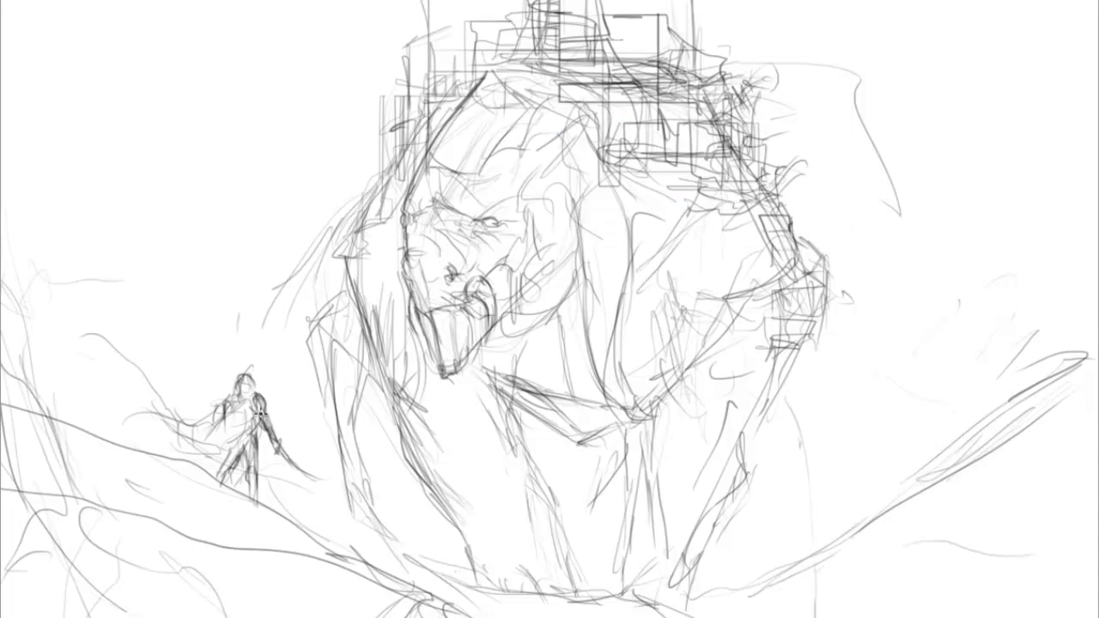
- Draw forehead, neck and nostril lines on the bear
{"action": "left_click_drag", "start_coordinate": [541, 191], "coordinate": [514, 286]}
{"action": "left_click_drag", "start_coordinate": [567, 111], "coordinate": [536, 194]}
{"action": "left_click_drag", "start_coordinate": [550, 237], "coordinate": [515, 307]}
{"action": "left_click_drag", "start_coordinate": [507, 218], "coordinate": [468, 311]}
- Add lines down the body and over the brow, and draw the eye
{"action": "left_click_drag", "start_coordinate": [639, 225], "coordinate": [625, 398]}
{"action": "left_click_drag", "start_coordinate": [433, 318], "coordinate": [403, 414]}
{"action": "left_click_drag", "start_coordinate": [498, 105], "coordinate": [442, 181]}
{"action": "mouse_move", "coordinate": [511, 181]}
{"action": "left_mouse_down"}
{"action": "mouse_move", "coordinate": [416, 215]}
{"action": "mouse_move", "coordinate": [452, 258]}
{"action": "mouse_move", "coordinate": [441, 278]}
{"action": "left_mouse_up"}
{"action": "mouse_move", "coordinate": [431, 254]}
{"action": "left_mouse_down"}
{"action": "mouse_move", "coordinate": [401, 274]}
{"action": "mouse_move", "coordinate": [347, 468]}
{"action": "left_mouse_up"}
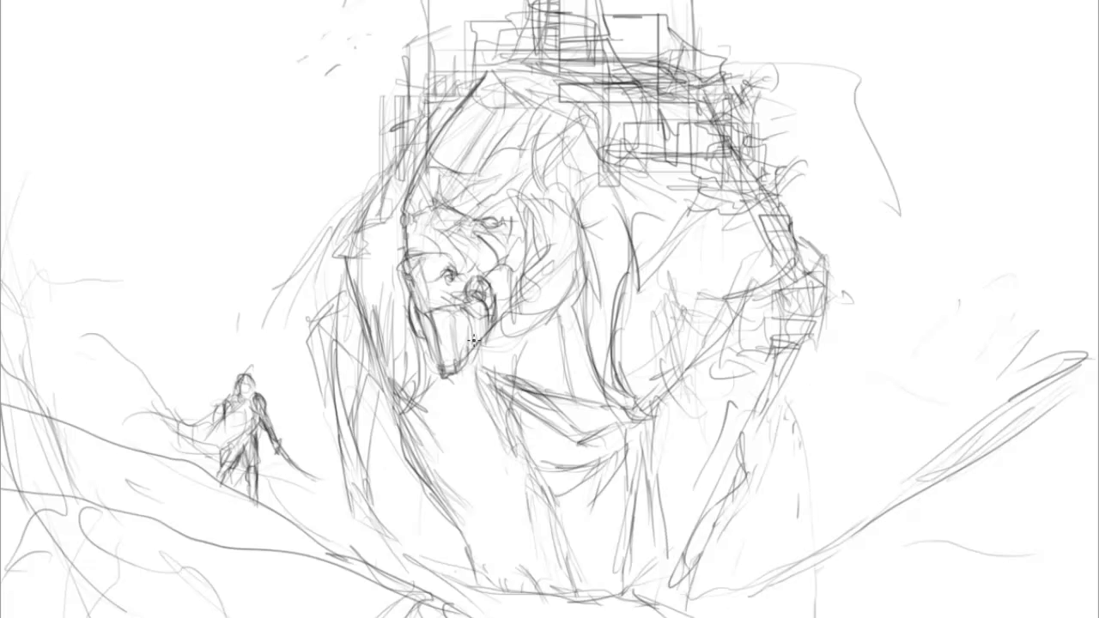
- Add lines on the bear's flanks, chest, shoulder and right side
{"action": "left_click_drag", "start_coordinate": [386, 258], "coordinate": [378, 383]}
{"action": "left_click_drag", "start_coordinate": [756, 331], "coordinate": [730, 447]}
{"action": "left_click_drag", "start_coordinate": [713, 318], "coordinate": [558, 378]}
{"action": "left_click_drag", "start_coordinate": [803, 219], "coordinate": [756, 275]}
{"action": "left_click_drag", "start_coordinate": [620, 206], "coordinate": [625, 292]}
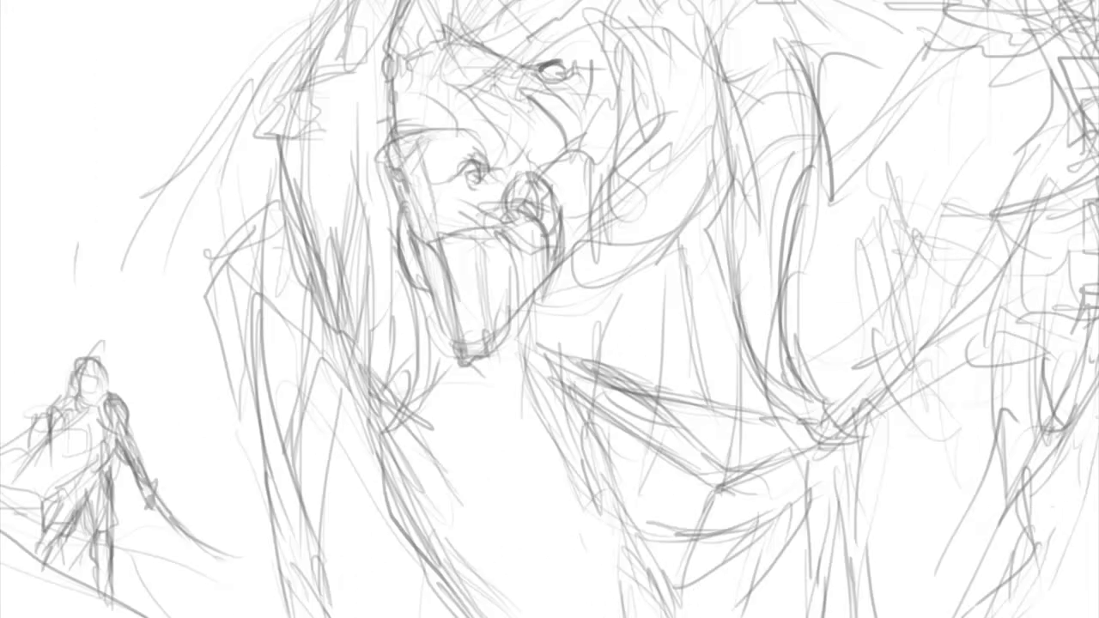
- Darken the bear's upper eye, cheek and left head contour
{"action": "left_click_drag", "start_coordinate": [539, 69], "coordinate": [569, 62]}
{"action": "mouse_move", "coordinate": [526, 93]}
{"action": "left_mouse_down"}
{"action": "mouse_move", "coordinate": [567, 153]}
{"action": "mouse_move", "coordinate": [477, 51]}
{"action": "left_mouse_up"}
{"action": "mouse_move", "coordinate": [404, 28]}
{"action": "left_mouse_down"}
{"action": "mouse_move", "coordinate": [389, 94]}
{"action": "mouse_move", "coordinate": [408, 271]}
{"action": "left_mouse_up"}
{"action": "left_click_drag", "start_coordinate": [592, 62], "coordinate": [582, 95]}
- Refine the bear's eye, brow and snout with darker lines
{"action": "left_click_drag", "start_coordinate": [526, 31], "coordinate": [571, 72]}
{"action": "left_click_drag", "start_coordinate": [603, 74], "coordinate": [592, 146]}
{"action": "left_click_drag", "start_coordinate": [500, 73], "coordinate": [387, 128]}
{"action": "mouse_move", "coordinate": [468, 103]}
{"action": "left_mouse_down"}
{"action": "mouse_move", "coordinate": [479, 171]}
{"action": "mouse_move", "coordinate": [400, 183]}
{"action": "left_mouse_up"}
- Define the snout, open jaw and chin, and shade inside the nose loop
{"action": "mouse_move", "coordinate": [410, 215]}
{"action": "left_mouse_down"}
{"action": "mouse_move", "coordinate": [455, 352]}
{"action": "mouse_move", "coordinate": [515, 240]}
{"action": "mouse_move", "coordinate": [498, 225]}
{"action": "left_mouse_up"}
{"action": "left_click_drag", "start_coordinate": [515, 176], "coordinate": [559, 254]}
{"action": "left_click_drag", "start_coordinate": [515, 206], "coordinate": [543, 302]}
{"action": "left_click_drag", "start_coordinate": [529, 178], "coordinate": [510, 201]}
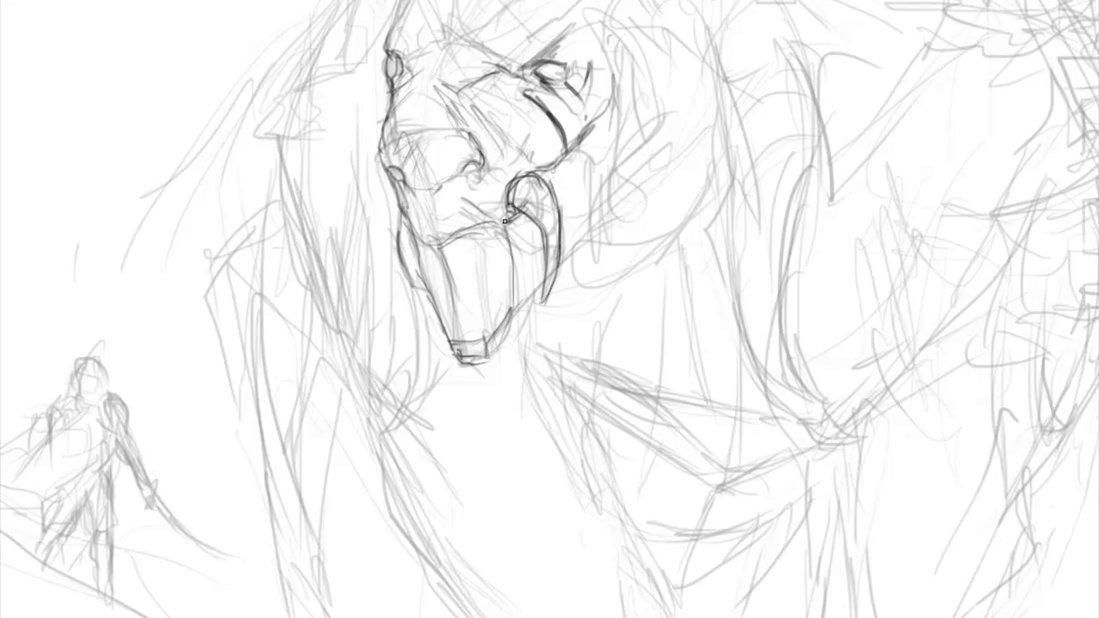
{"action": "left_click_drag", "start_coordinate": [470, 162], "coordinate": [408, 187]}
- Zoom to fit the whole drawing, add a dark stroke beside the snout, then undo once
{"action": "right_click", "coordinate": [225, 269]}
{"action": "left_click", "coordinate": [240, 283]}
{"action": "left_click_drag", "start_coordinate": [513, 185], "coordinate": [515, 299]}
{"action": "key", "text": "ctrl+z"}
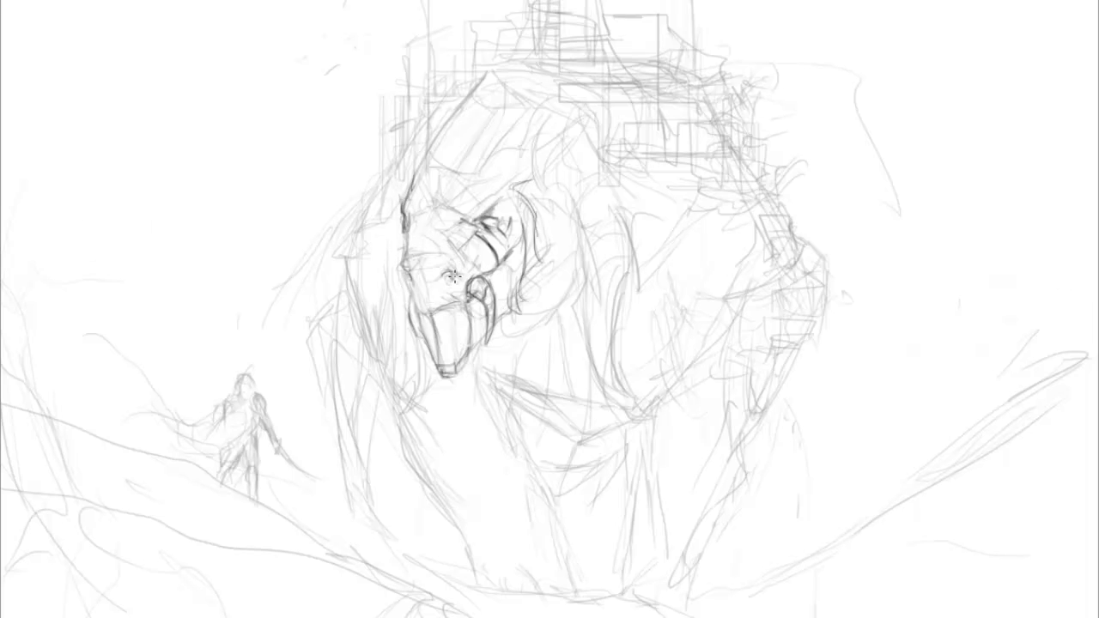
- Sketch the head's left edge, an arc over the back, and the right shoulder and neck
{"action": "left_click_drag", "start_coordinate": [404, 172], "coordinate": [390, 376]}
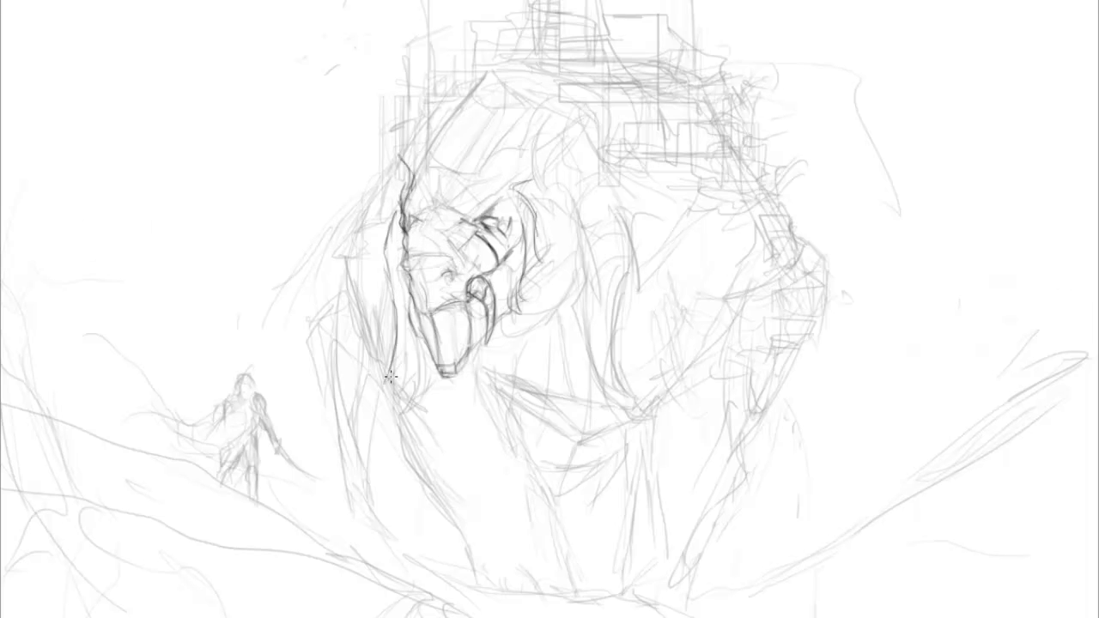
{"action": "left_click_drag", "start_coordinate": [447, 141], "coordinate": [621, 411]}
{"action": "left_click_drag", "start_coordinate": [395, 322], "coordinate": [361, 450]}
{"action": "left_click_drag", "start_coordinate": [657, 206], "coordinate": [620, 284]}
{"action": "left_click_drag", "start_coordinate": [515, 249], "coordinate": [571, 307]}
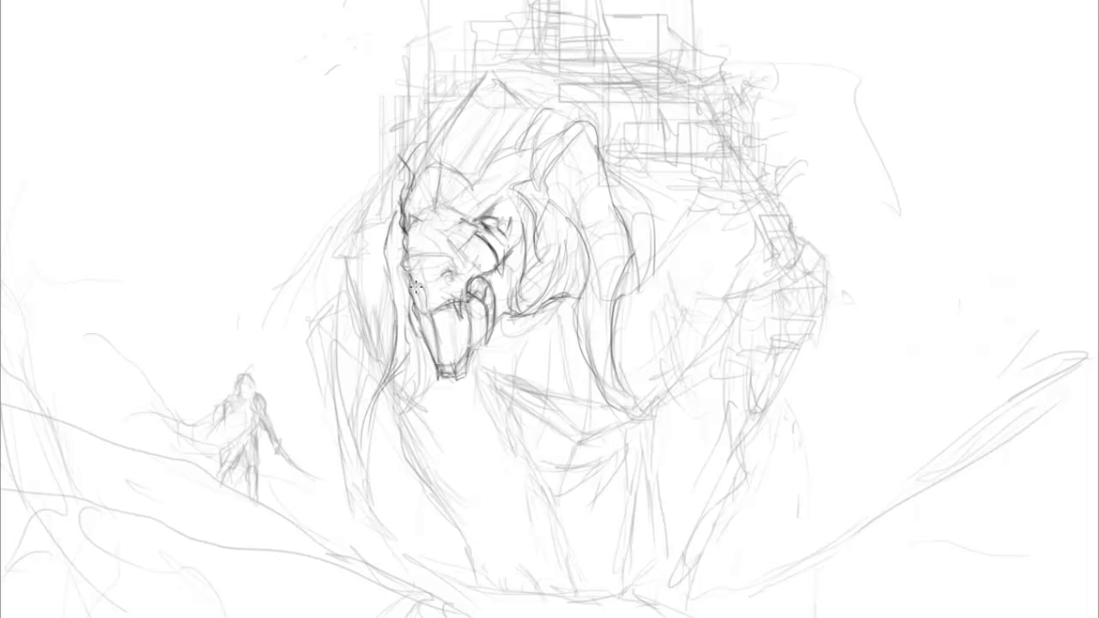
{"action": "mouse_move", "coordinate": [715, 284]}
{"action": "left_mouse_down"}
{"action": "mouse_move", "coordinate": [772, 196]}
{"action": "mouse_move", "coordinate": [696, 390]}
{"action": "left_mouse_up"}
{"action": "left_click_drag", "start_coordinate": [369, 176], "coordinate": [378, 370]}
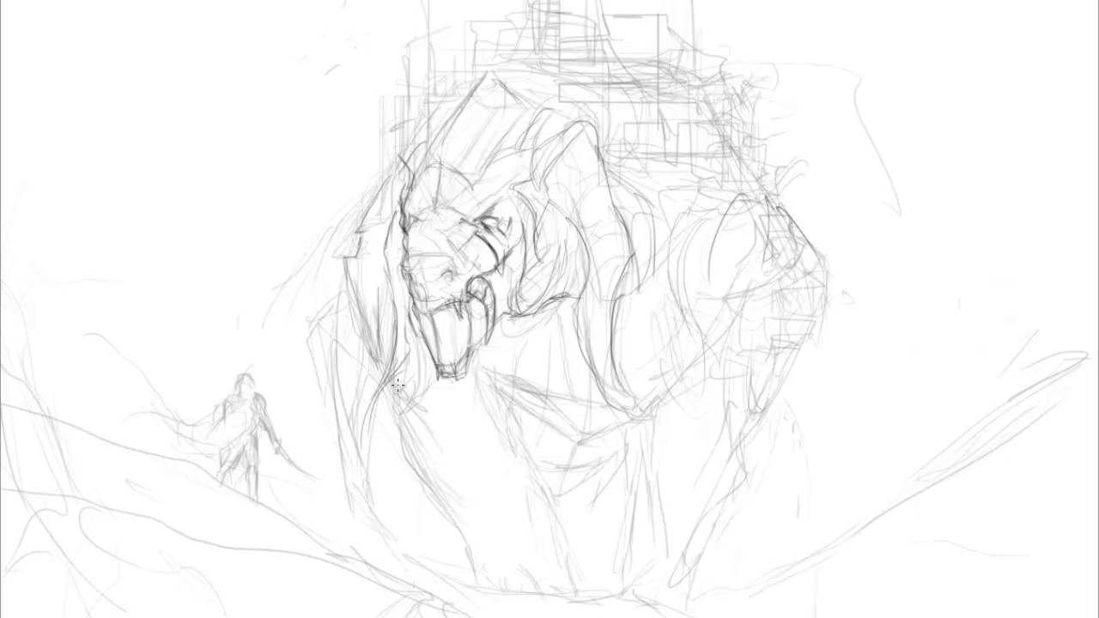
- Sketch armour-like plates on the upper back behind the head and a curve down the lower left body
{"action": "left_click_drag", "start_coordinate": [507, 129], "coordinate": [489, 163]}
{"action": "left_click_drag", "start_coordinate": [515, 73], "coordinate": [567, 172]}
{"action": "left_click_drag", "start_coordinate": [541, 116], "coordinate": [588, 172]}
{"action": "left_click_drag", "start_coordinate": [494, 159], "coordinate": [504, 216]}
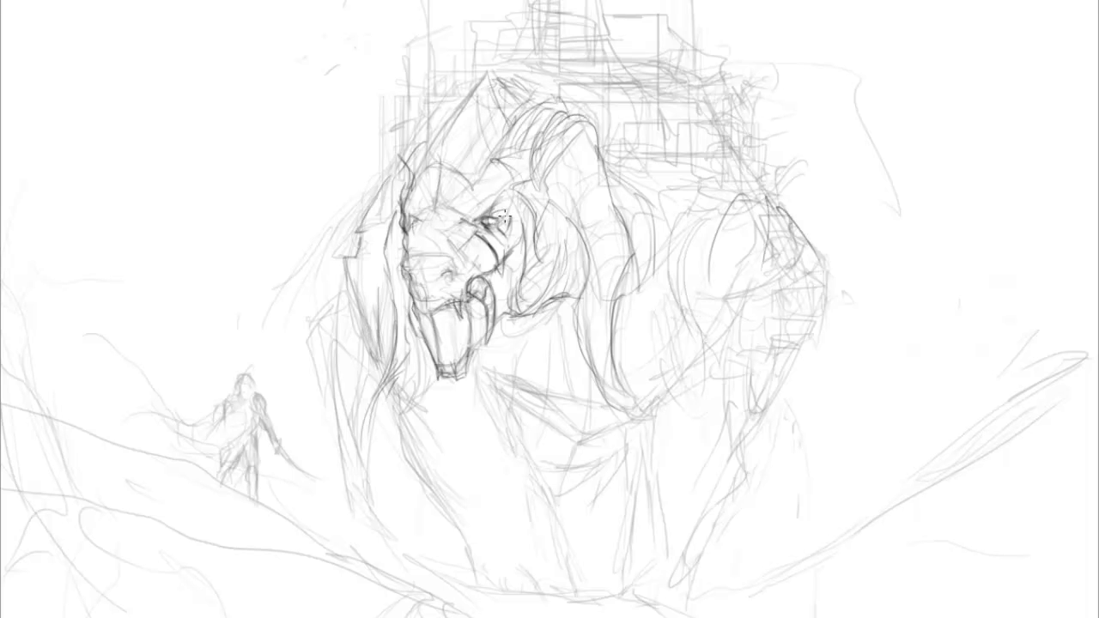
{"action": "left_click_drag", "start_coordinate": [397, 384], "coordinate": [474, 548]}
{"action": "left_click_drag", "start_coordinate": [550, 125], "coordinate": [603, 176]}
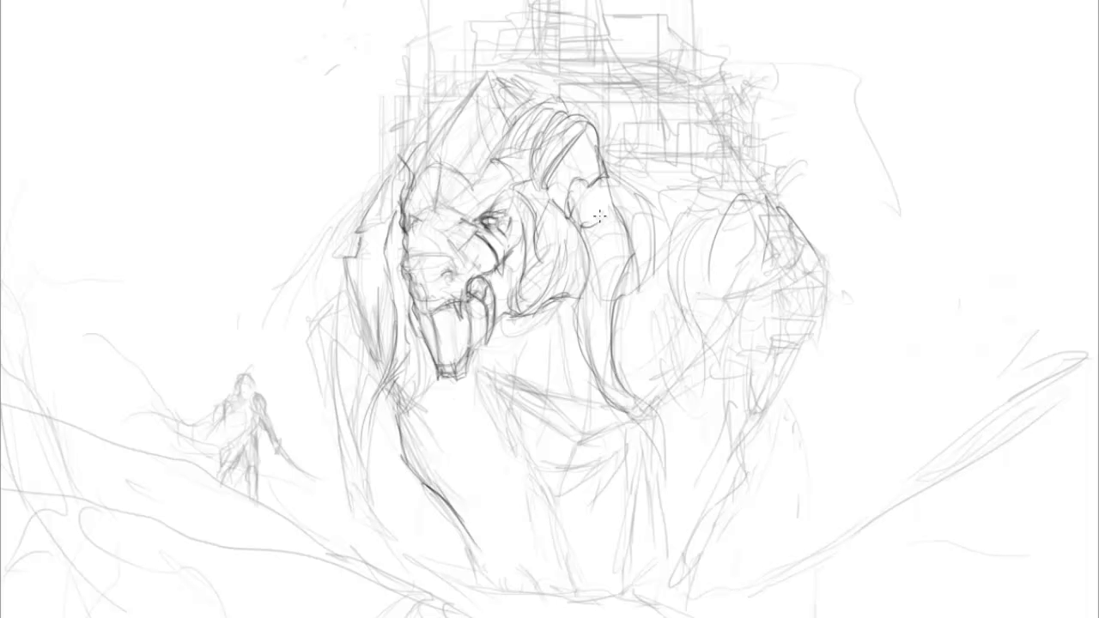
- Darken the shoulder armour, chest, brow and snout, and add a boxy plate on the right side
{"action": "left_click_drag", "start_coordinate": [595, 256], "coordinate": [632, 259]}
{"action": "left_click_drag", "start_coordinate": [573, 324], "coordinate": [541, 241]}
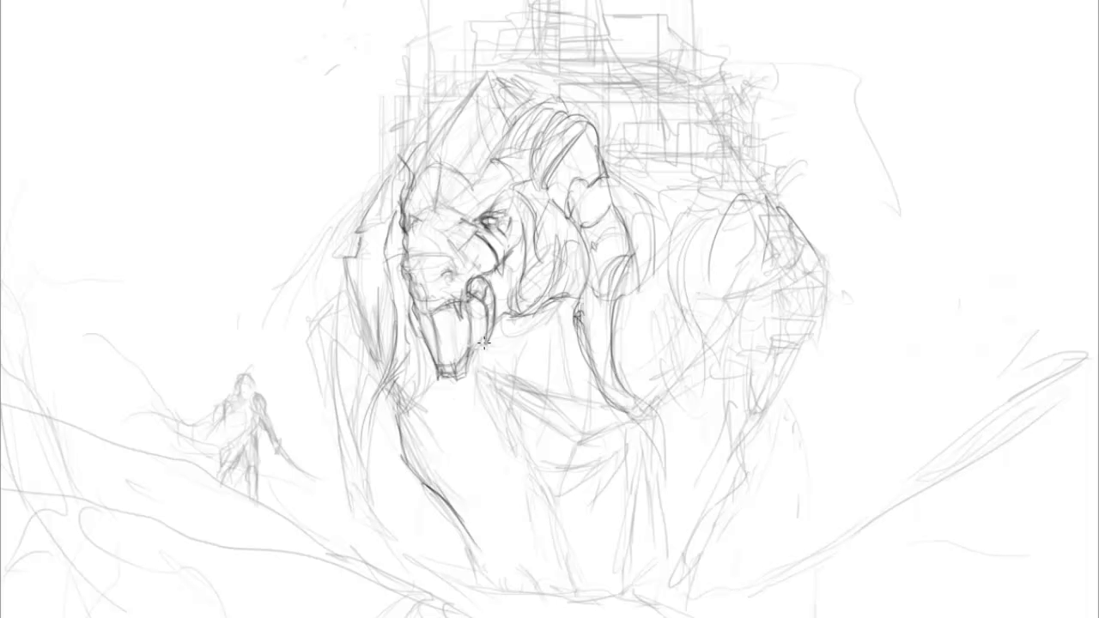
{"action": "left_click_drag", "start_coordinate": [435, 221], "coordinate": [464, 254]}
{"action": "left_click_drag", "start_coordinate": [410, 193], "coordinate": [505, 197]}
{"action": "mouse_move", "coordinate": [821, 258]}
{"action": "left_mouse_down"}
{"action": "mouse_move", "coordinate": [799, 310]}
{"action": "mouse_move", "coordinate": [820, 292]}
{"action": "left_mouse_up"}
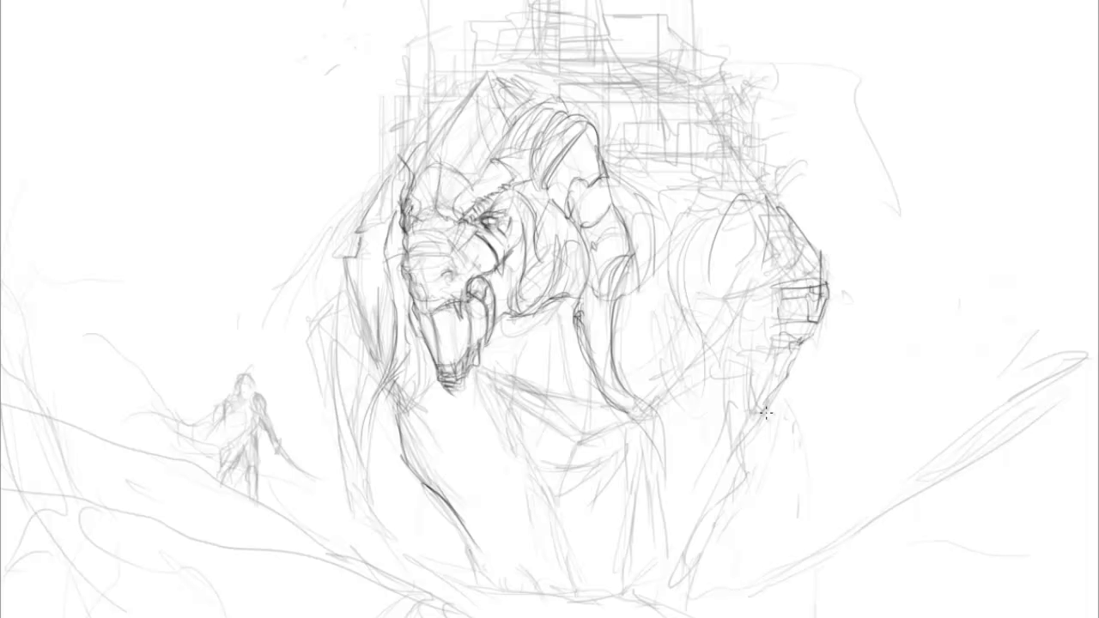
- Add curves around the shoulder and firmer lines along the castle tower tops
{"action": "left_click_drag", "start_coordinate": [730, 185], "coordinate": [700, 331]}
{"action": "left_click_drag", "start_coordinate": [516, 468], "coordinate": [618, 457]}
{"action": "left_click_drag", "start_coordinate": [515, 76], "coordinate": [554, 9]}
{"action": "left_click_drag", "start_coordinate": [593, 86], "coordinate": [629, 64]}
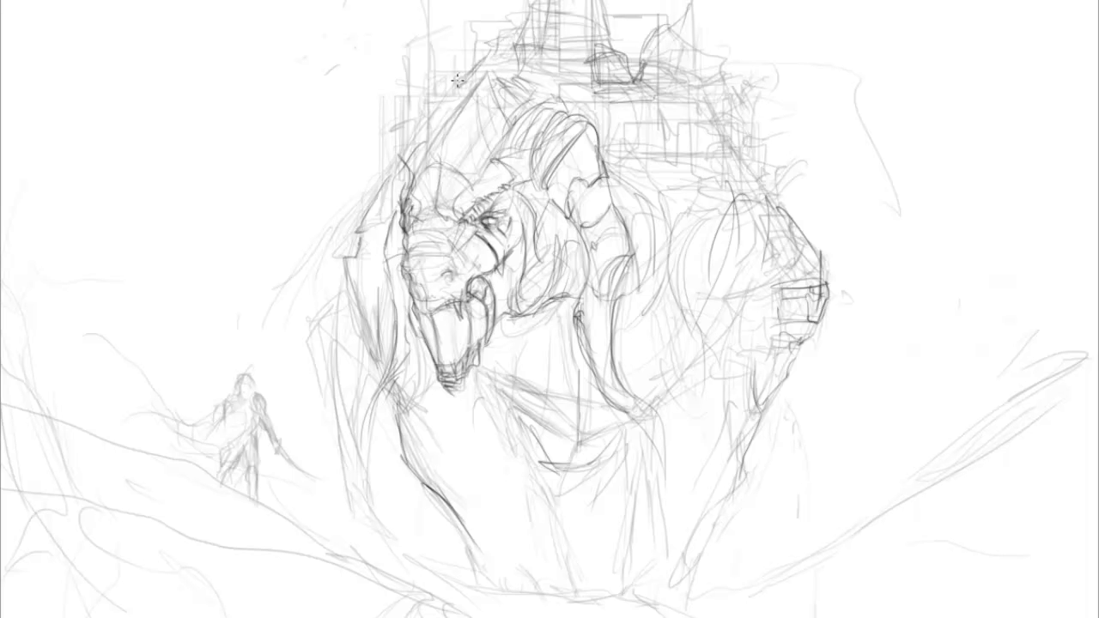
- Zoom in on the creature's head, add pencil lines nearby, then return to the full canvas
{"action": "left_click", "coordinate": [393, 288]}
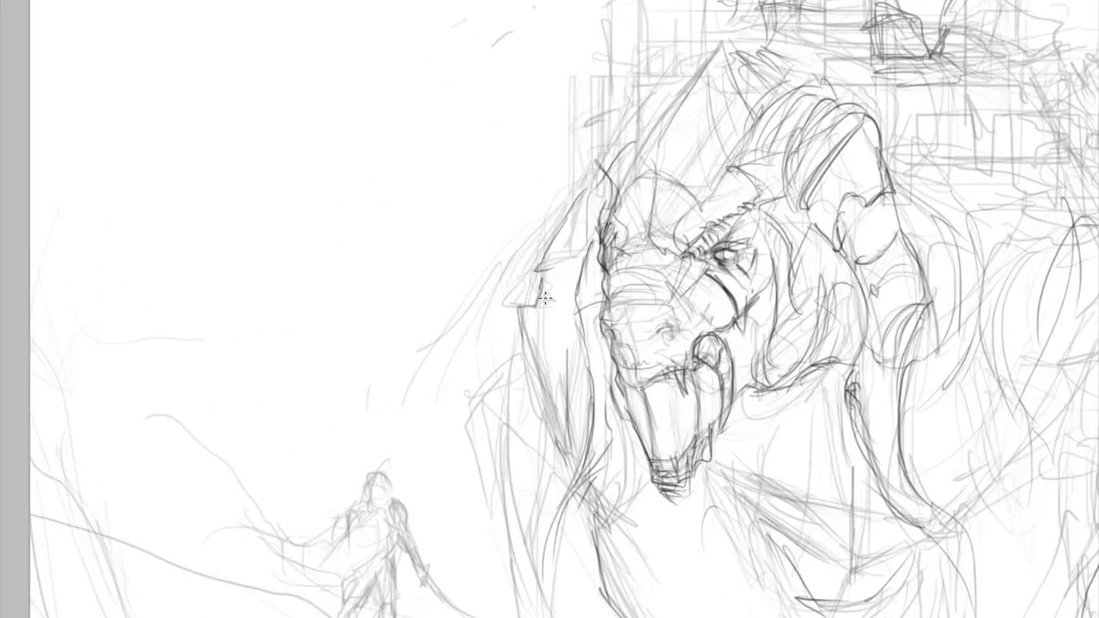
{"action": "left_click_drag", "start_coordinate": [849, 395], "coordinate": [858, 472]}
{"action": "left_click_drag", "start_coordinate": [567, 309], "coordinate": [520, 400]}
{"action": "key", "text": "ctrl+0"}
- Darken the castle tower tops, the right tower structure and the upper-left spire
{"action": "mouse_move", "coordinate": [661, 30]}
{"action": "left_mouse_down"}
{"action": "mouse_move", "coordinate": [710, 103]}
{"action": "mouse_move", "coordinate": [660, 21]}
{"action": "left_mouse_up"}
{"action": "left_click_drag", "start_coordinate": [601, 60], "coordinate": [653, 180]}
{"action": "left_click_drag", "start_coordinate": [640, 120], "coordinate": [687, 167]}
{"action": "left_click_drag", "start_coordinate": [550, 4], "coordinate": [522, 77]}
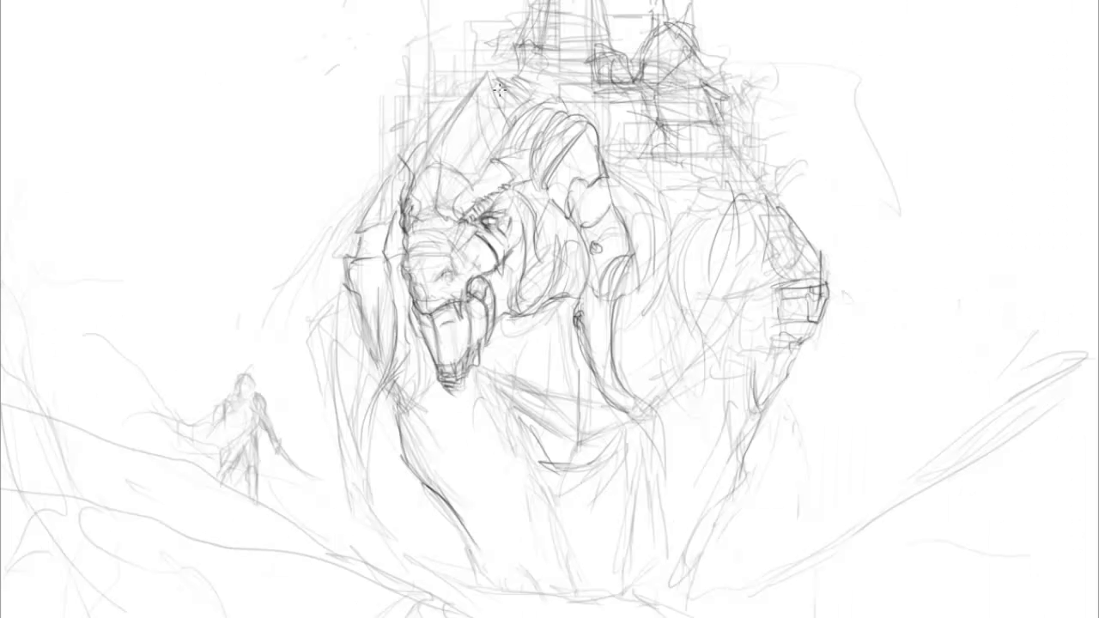
{"action": "left_click_drag", "start_coordinate": [684, 78], "coordinate": [632, 124]}
{"action": "mouse_move", "coordinate": [602, 86]}
{"action": "left_mouse_down"}
{"action": "mouse_move", "coordinate": [678, 111]}
{"action": "mouse_move", "coordinate": [662, 134]}
{"action": "left_mouse_up"}
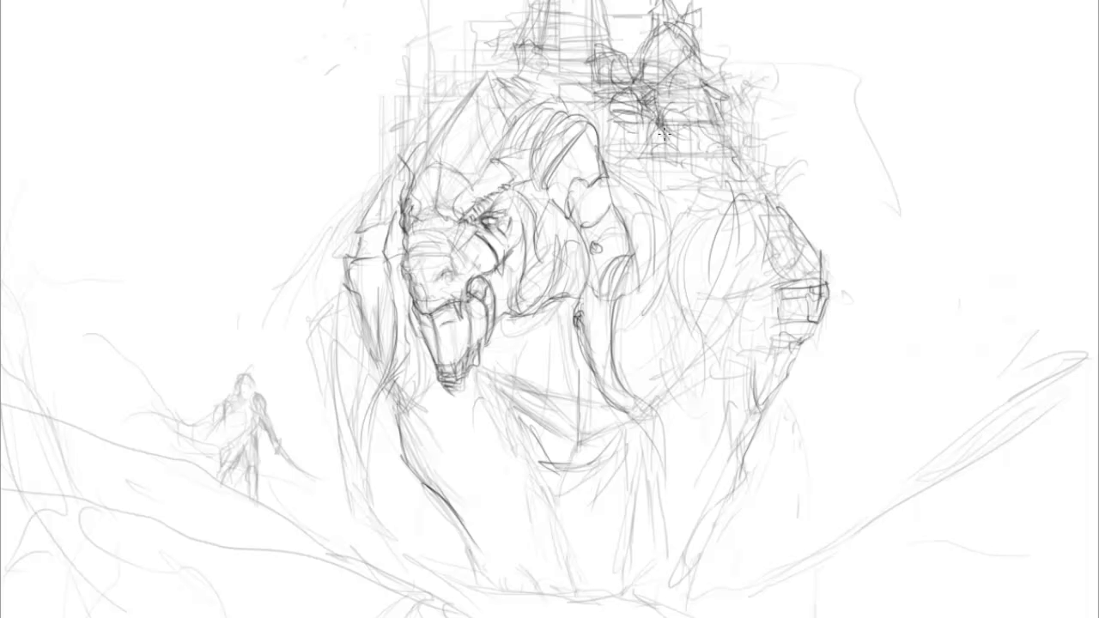
- Darken the creature's eye and right flank, and extend the small figure's cape to the left
{"action": "mouse_move", "coordinate": [486, 203]}
{"action": "left_mouse_down"}
{"action": "mouse_move", "coordinate": [515, 258]}
{"action": "mouse_move", "coordinate": [474, 282]}
{"action": "left_mouse_up"}
{"action": "left_click_drag", "start_coordinate": [745, 361], "coordinate": [785, 407]}
{"action": "left_click_drag", "start_coordinate": [773, 181], "coordinate": [683, 296]}
{"action": "left_click_drag", "start_coordinate": [722, 181], "coordinate": [803, 241]}
{"action": "mouse_move", "coordinate": [691, 275]}
{"action": "left_mouse_down"}
{"action": "mouse_move", "coordinate": [751, 438]}
{"action": "mouse_move", "coordinate": [728, 499]}
{"action": "left_mouse_up"}
{"action": "left_click_drag", "start_coordinate": [224, 410], "coordinate": [150, 428]}
{"action": "left_click_drag", "start_coordinate": [160, 459], "coordinate": [252, 421]}
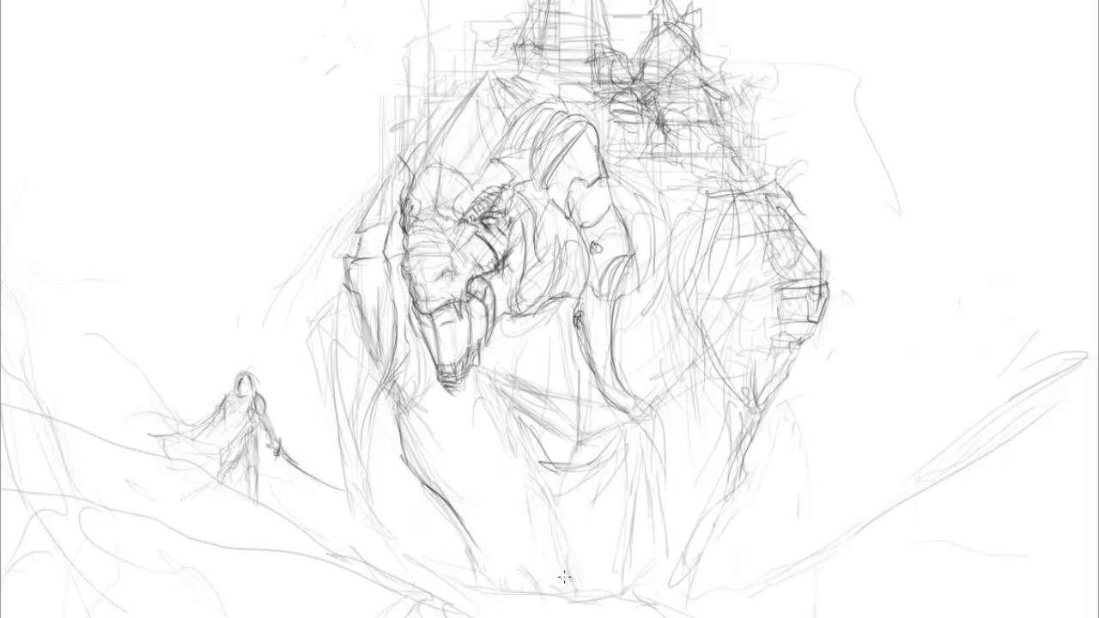
- Darken the creature's lower chest and belly
{"action": "left_click_drag", "start_coordinate": [481, 378], "coordinate": [556, 531]}
{"action": "left_click_drag", "start_coordinate": [400, 430], "coordinate": [490, 560]}
{"action": "left_click_drag", "start_coordinate": [541, 497], "coordinate": [596, 510]}
{"action": "left_click_drag", "start_coordinate": [507, 337], "coordinate": [587, 441]}
- Darken the castle above the creature's head and add lines on the lower and lower-right body
{"action": "left_click_drag", "start_coordinate": [441, 100], "coordinate": [421, 17]}
{"action": "left_click_drag", "start_coordinate": [430, 77], "coordinate": [618, 26]}
{"action": "left_click_drag", "start_coordinate": [528, 86], "coordinate": [614, 21]}
{"action": "left_click_drag", "start_coordinate": [579, 94], "coordinate": [618, 122]}
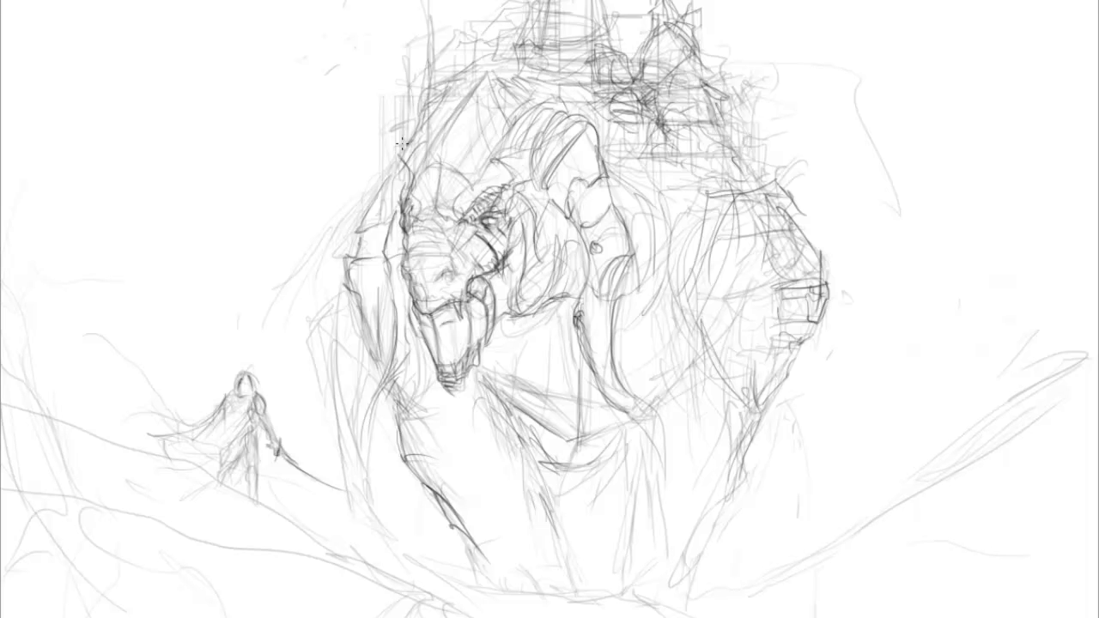
{"action": "left_click_drag", "start_coordinate": [486, 339], "coordinate": [537, 471]}
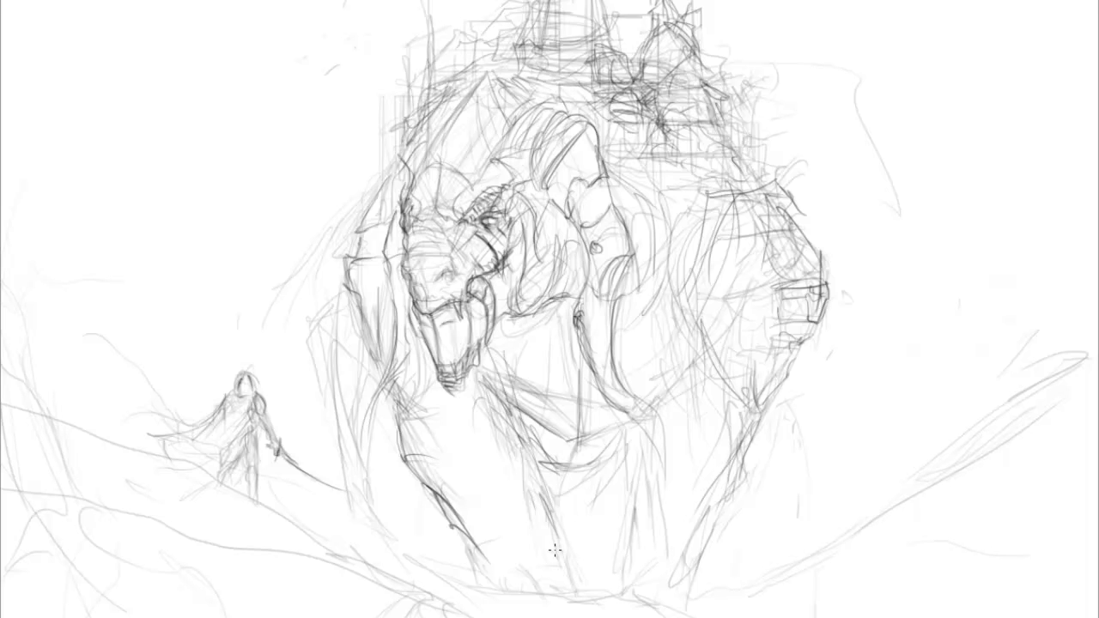
{"action": "left_click_drag", "start_coordinate": [764, 340], "coordinate": [739, 386]}
{"action": "mouse_move", "coordinate": [734, 464]}
{"action": "left_mouse_down"}
{"action": "mouse_move", "coordinate": [709, 575]}
{"action": "mouse_move", "coordinate": [768, 421]}
{"action": "mouse_move", "coordinate": [738, 480]}
{"action": "left_mouse_up"}
- Erase the creature's lower-right leg area and redraw the right leg with the pencil
{"action": "key", "text": "e"}
{"action": "key", "text": "b"}
{"action": "left_click_drag", "start_coordinate": [794, 344], "coordinate": [790, 593]}
{"action": "left_click_drag", "start_coordinate": [713, 567], "coordinate": [702, 360]}
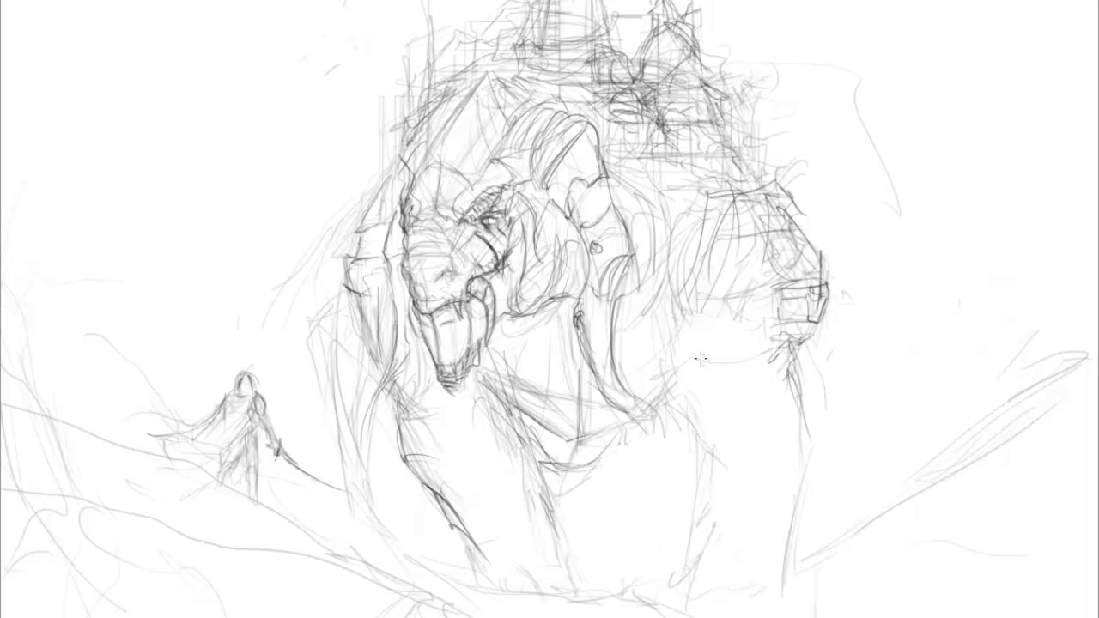
{"action": "left_click_drag", "start_coordinate": [661, 266], "coordinate": [704, 403]}
{"action": "left_click_drag", "start_coordinate": [687, 575], "coordinate": [716, 405]}
- Sketch the ground around the cloaked figure and the right hillside slope
{"action": "left_click_drag", "start_coordinate": [440, 69], "coordinate": [378, 180]}
{"action": "mouse_move", "coordinate": [112, 430]}
{"action": "left_mouse_down"}
{"action": "mouse_move", "coordinate": [192, 490]}
{"action": "mouse_move", "coordinate": [240, 549]}
{"action": "left_mouse_up"}
{"action": "left_click_drag", "start_coordinate": [95, 571], "coordinate": [292, 515]}
{"action": "left_click_drag", "start_coordinate": [1014, 387], "coordinate": [948, 481]}
{"action": "left_click_drag", "start_coordinate": [1091, 443], "coordinate": [1030, 476]}
- Erase the lines right of the lower leg and redraw the leg contour with slope lines
{"action": "key", "text": "e"}
{"action": "mouse_move", "coordinate": [713, 558]}
{"action": "left_mouse_down"}
{"action": "mouse_move", "coordinate": [781, 458]}
{"action": "mouse_move", "coordinate": [795, 275]}
{"action": "left_mouse_up"}
{"action": "key", "text": "b"}
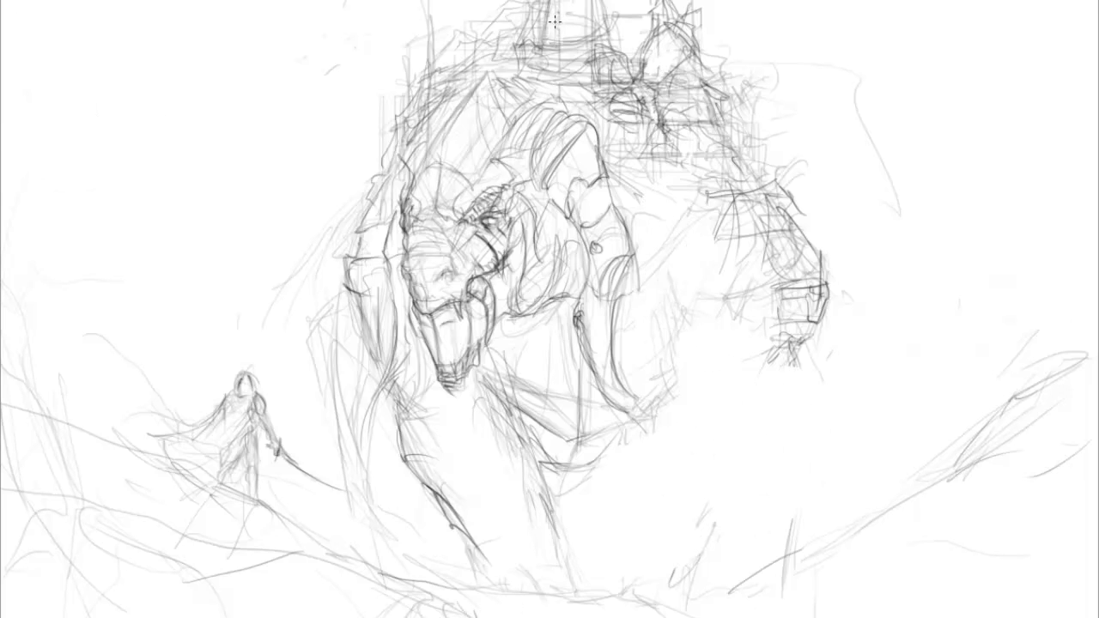
{"action": "left_click_drag", "start_coordinate": [657, 193], "coordinate": [713, 438]}
{"action": "left_click_drag", "start_coordinate": [721, 296], "coordinate": [805, 297]}
{"action": "left_click_drag", "start_coordinate": [794, 348], "coordinate": [631, 567]}
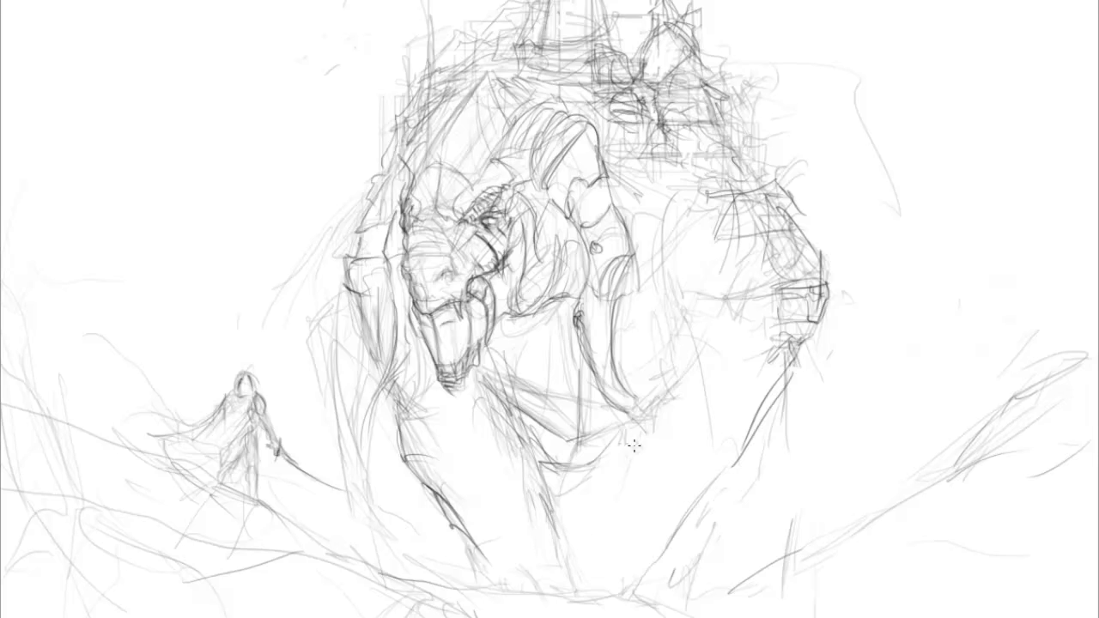
{"action": "left_click_drag", "start_coordinate": [667, 517], "coordinate": [601, 539]}
- Sketch the lower-centre area and strengthen the left leg contour
{"action": "left_click_drag", "start_coordinate": [703, 481], "coordinate": [652, 537]}
{"action": "mouse_move", "coordinate": [506, 522]}
{"action": "left_mouse_down"}
{"action": "mouse_move", "coordinate": [468, 591]}
{"action": "mouse_move", "coordinate": [485, 592]}
{"action": "left_mouse_up"}
{"action": "left_click_drag", "start_coordinate": [558, 485], "coordinate": [601, 601]}
{"action": "left_click_drag", "start_coordinate": [370, 339], "coordinate": [429, 574]}
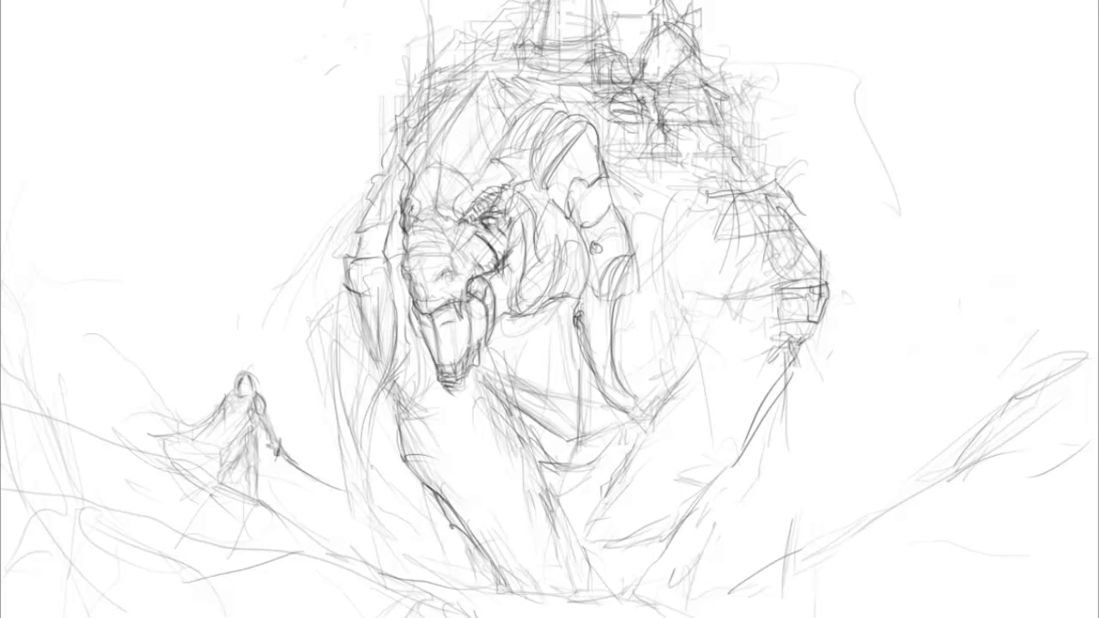
- Add lines across the creature's back and right side, and near the castle spires
{"action": "left_click_drag", "start_coordinate": [696, 296], "coordinate": [661, 391]}
{"action": "left_click_drag", "start_coordinate": [584, 414], "coordinate": [532, 451]}
{"action": "left_click_drag", "start_coordinate": [636, 411], "coordinate": [601, 448]}
{"action": "mouse_move", "coordinate": [742, 136]}
{"action": "left_mouse_down"}
{"action": "mouse_move", "coordinate": [666, 196]}
{"action": "mouse_move", "coordinate": [674, 187]}
{"action": "left_mouse_up"}
{"action": "left_click_drag", "start_coordinate": [730, 83], "coordinate": [639, 199]}
{"action": "mouse_move", "coordinate": [713, 11]}
{"action": "left_mouse_down"}
{"action": "mouse_move", "coordinate": [692, 57]}
{"action": "mouse_move", "coordinate": [773, 7]}
{"action": "left_mouse_up"}
- Widen the cloaked figure's cape and detail its lower body
{"action": "left_click_drag", "start_coordinate": [236, 451], "coordinate": [210, 506]}
{"action": "left_click_drag", "start_coordinate": [210, 455], "coordinate": [129, 485]}
{"action": "left_click_drag", "start_coordinate": [185, 438], "coordinate": [120, 464]}
{"action": "left_click_drag", "start_coordinate": [241, 455], "coordinate": [232, 498]}
{"action": "left_click_drag", "start_coordinate": [195, 437], "coordinate": [94, 472]}
{"action": "left_click_drag", "start_coordinate": [219, 481], "coordinate": [185, 519]}
- Hatch the area below the creature's chest
{"action": "left_click_drag", "start_coordinate": [625, 476], "coordinate": [606, 507]}
{"action": "left_click_drag", "start_coordinate": [616, 481], "coordinate": [592, 518]}
{"action": "left_click_drag", "start_coordinate": [560, 441], "coordinate": [538, 476]}
{"action": "left_click_drag", "start_coordinate": [519, 437], "coordinate": [639, 464]}
{"action": "left_click_drag", "start_coordinate": [539, 497], "coordinate": [636, 455]}
- Draw a boxy plate on the left arm and add lines to the right shoulder and arm
{"action": "mouse_move", "coordinate": [359, 259]}
{"action": "left_mouse_down"}
{"action": "mouse_move", "coordinate": [385, 292]}
{"action": "mouse_move", "coordinate": [404, 412]}
{"action": "left_mouse_up"}
{"action": "left_click_drag", "start_coordinate": [747, 228], "coordinate": [816, 326]}
{"action": "left_click_drag", "start_coordinate": [674, 201], "coordinate": [760, 249]}
{"action": "left_click_drag", "start_coordinate": [605, 254], "coordinate": [636, 314]}
{"action": "mouse_move", "coordinate": [574, 228]}
{"action": "left_mouse_down"}
{"action": "mouse_move", "coordinate": [623, 309]}
{"action": "mouse_move", "coordinate": [594, 288]}
{"action": "left_mouse_up"}
{"action": "left_click_drag", "start_coordinate": [550, 180], "coordinate": [574, 223]}
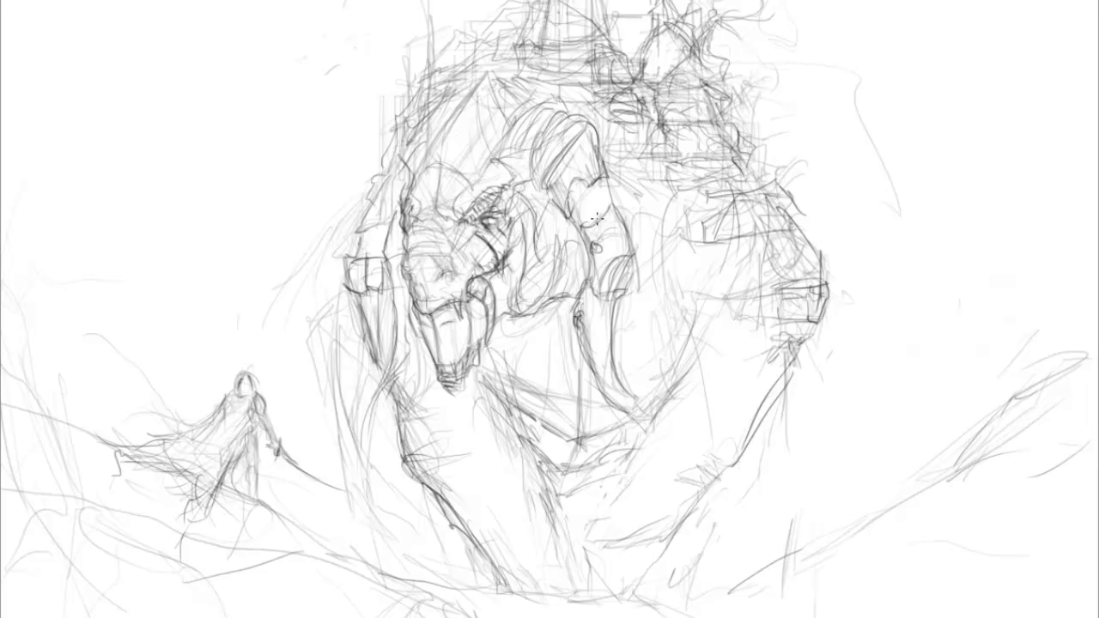
- Outline the forearm, add vertical spire lines to the castle towers, and undo the extra cape strokes
{"action": "left_click_drag", "start_coordinate": [577, 308], "coordinate": [641, 409]}
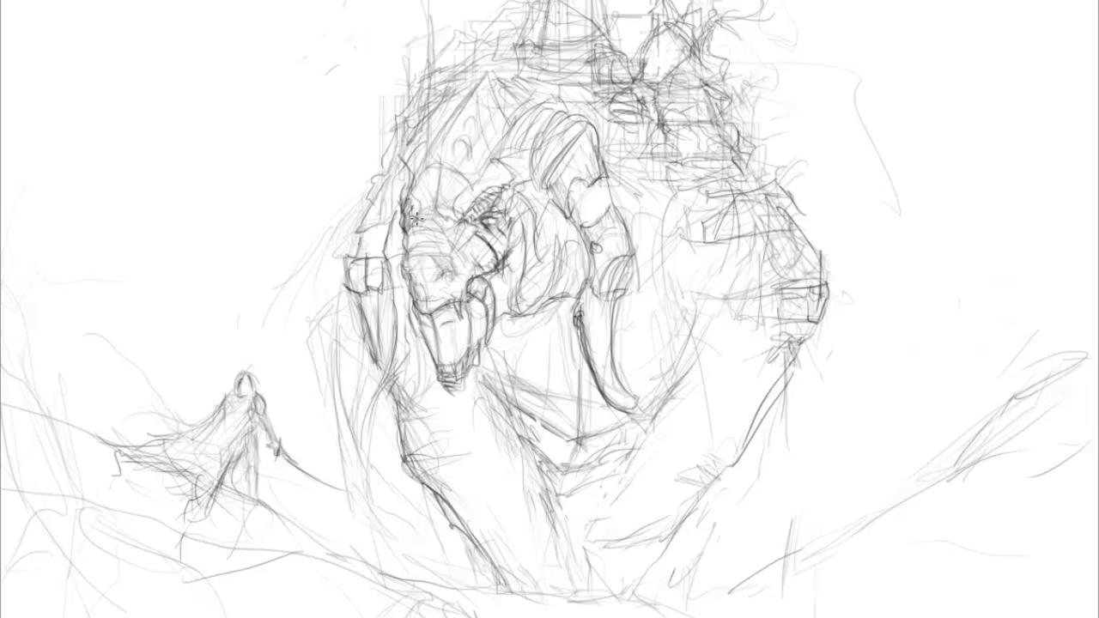
{"action": "mouse_move", "coordinate": [411, 27]}
{"action": "left_mouse_down"}
{"action": "mouse_move", "coordinate": [407, 122]}
{"action": "mouse_move", "coordinate": [371, 189]}
{"action": "left_mouse_up"}
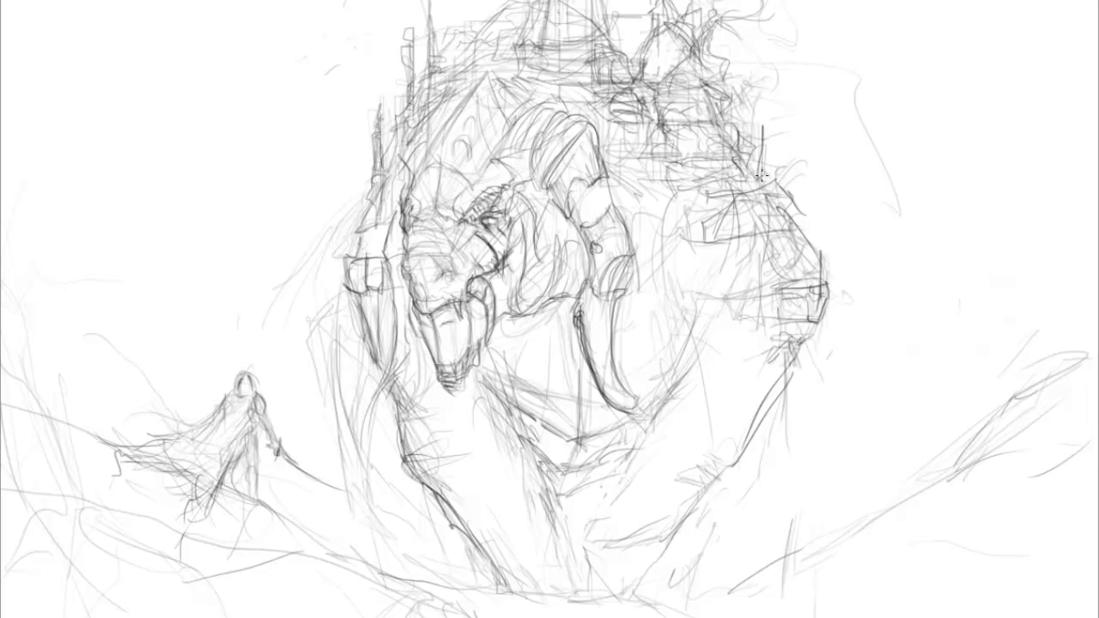
{"action": "left_click_drag", "start_coordinate": [761, 176], "coordinate": [783, 73]}
{"action": "mouse_move", "coordinate": [654, 197]}
{"action": "left_mouse_down"}
{"action": "mouse_move", "coordinate": [679, 100]}
{"action": "mouse_move", "coordinate": [683, 197]}
{"action": "left_mouse_up"}
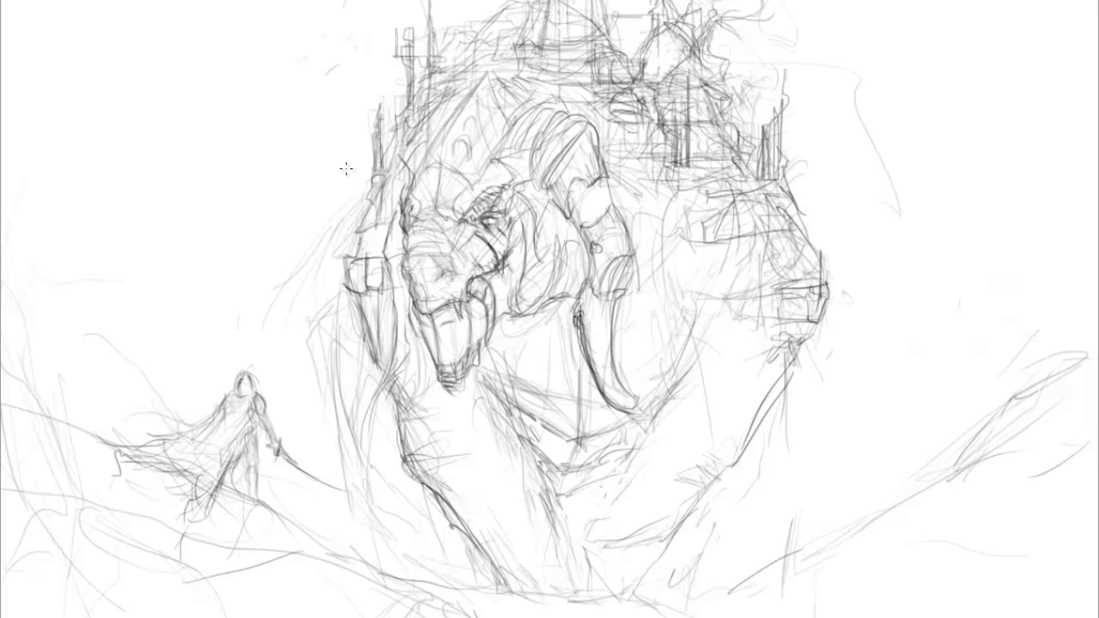
{"action": "key", "text": "ctrl+z"}
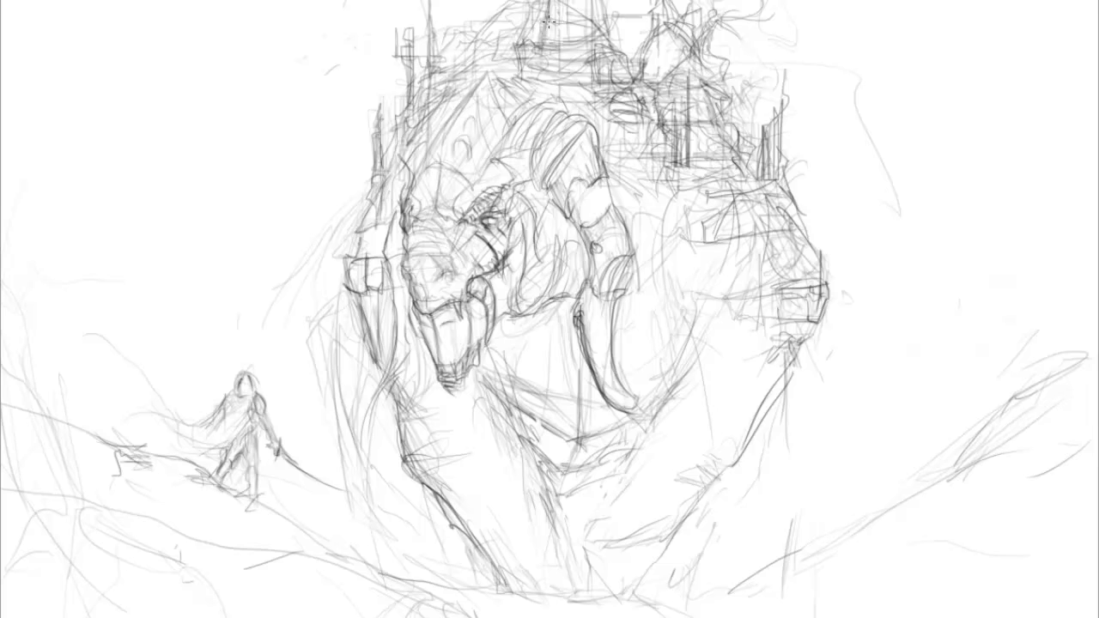
- Lighten the old right-flank strokes and sketch new dark lines down the flank and chest
{"action": "left_click_drag", "start_coordinate": [644, 421], "coordinate": [618, 554]}
{"action": "left_click_drag", "start_coordinate": [669, 343], "coordinate": [704, 558]}
{"action": "left_click_drag", "start_coordinate": [652, 215], "coordinate": [717, 356]}
{"action": "mouse_move", "coordinate": [652, 533]}
{"action": "left_mouse_down"}
{"action": "mouse_move", "coordinate": [730, 258]}
{"action": "mouse_move", "coordinate": [798, 352]}
{"action": "left_mouse_up"}
{"action": "mouse_move", "coordinate": [720, 151]}
{"action": "left_mouse_down"}
{"action": "mouse_move", "coordinate": [748, 348]}
{"action": "mouse_move", "coordinate": [649, 549]}
{"action": "left_mouse_up"}
{"action": "left_click_drag", "start_coordinate": [721, 451], "coordinate": [717, 416]}
- Darken the creature's right flank and upper shoulder with dense hatching
{"action": "left_click_drag", "start_coordinate": [702, 469], "coordinate": [702, 495]}
{"action": "left_click_drag", "start_coordinate": [760, 206], "coordinate": [713, 369]}
{"action": "left_click_drag", "start_coordinate": [730, 153], "coordinate": [764, 206]}
{"action": "left_click_drag", "start_coordinate": [687, 206], "coordinate": [764, 180]}
{"action": "left_click_drag", "start_coordinate": [618, 163], "coordinate": [687, 266]}
{"action": "left_click_drag", "start_coordinate": [696, 215], "coordinate": [764, 412]}
- Darken the legs and add further hatching to round out the right flank
{"action": "left_click_drag", "start_coordinate": [730, 378], "coordinate": [679, 507]}
{"action": "left_click_drag", "start_coordinate": [644, 412], "coordinate": [559, 533]}
{"action": "left_click_drag", "start_coordinate": [601, 481], "coordinate": [670, 266]}
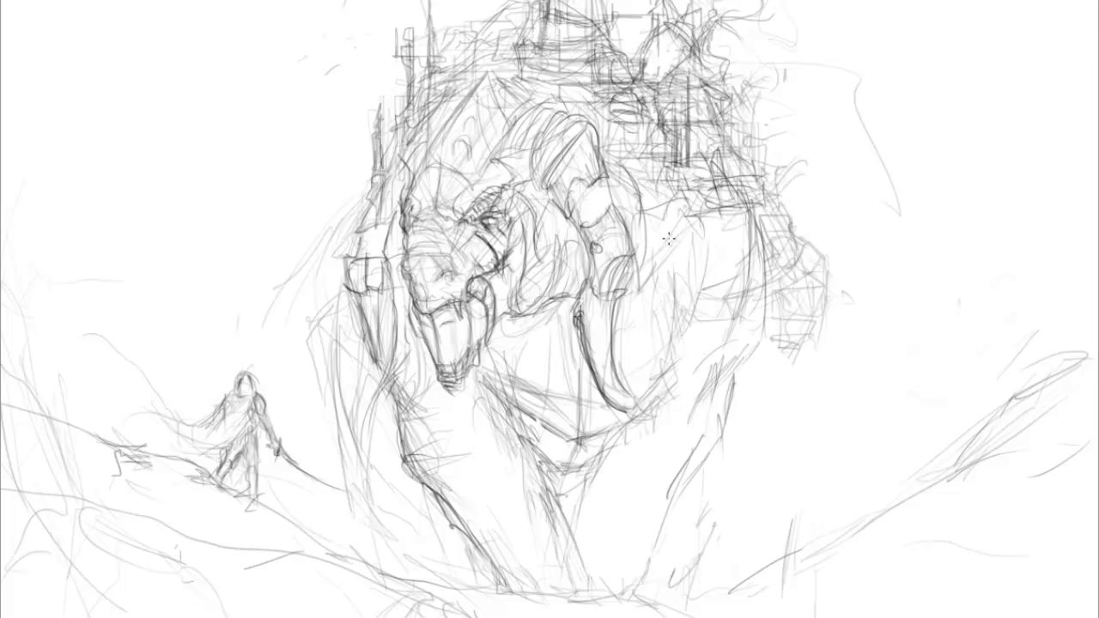
{"action": "left_click_drag", "start_coordinate": [740, 350], "coordinate": [718, 416]}
{"action": "left_click_drag", "start_coordinate": [760, 215], "coordinate": [713, 326]}
{"action": "left_click_drag", "start_coordinate": [768, 182], "coordinate": [726, 292]}
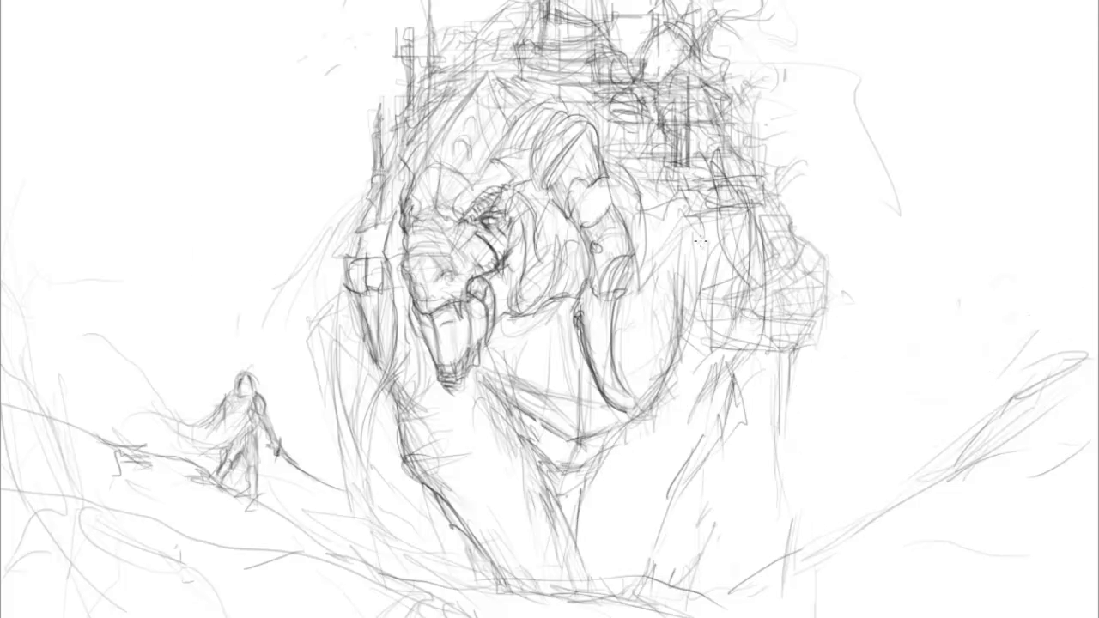